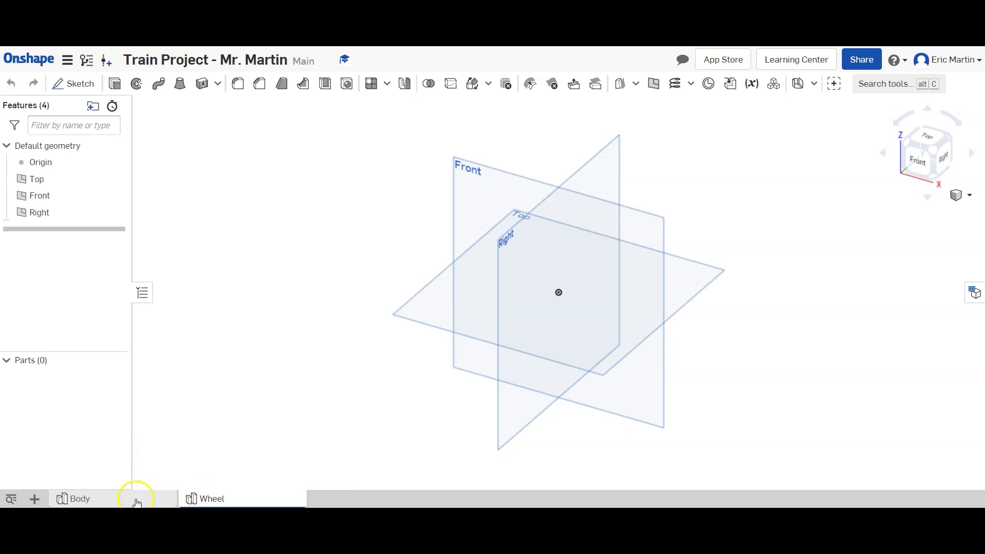
# - Start a sketch on the Front plane of the Wheel part studio and view it straight on
pyautogui.click(136, 500)
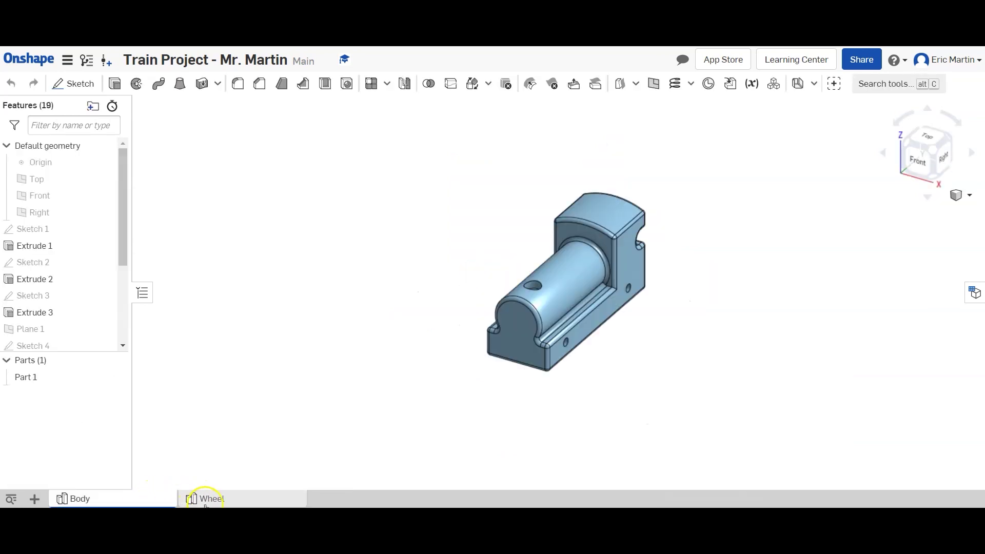
pyautogui.click(265, 505)
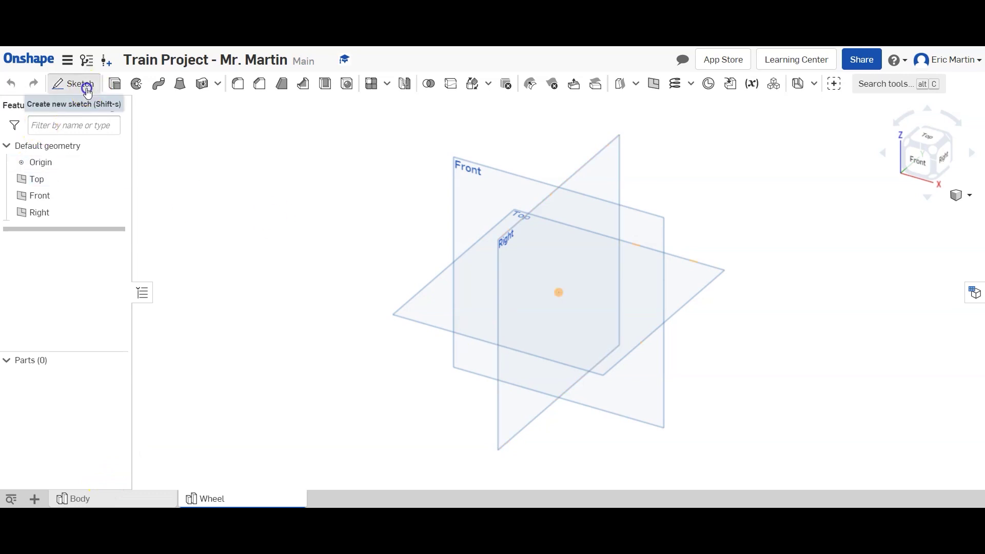
pyautogui.click(82, 85)
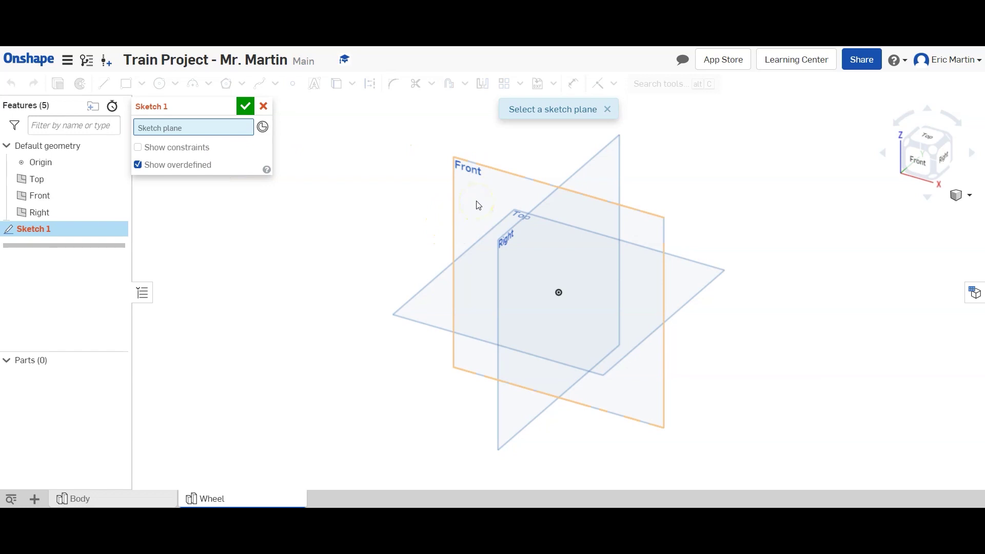
pyautogui.click(504, 195)
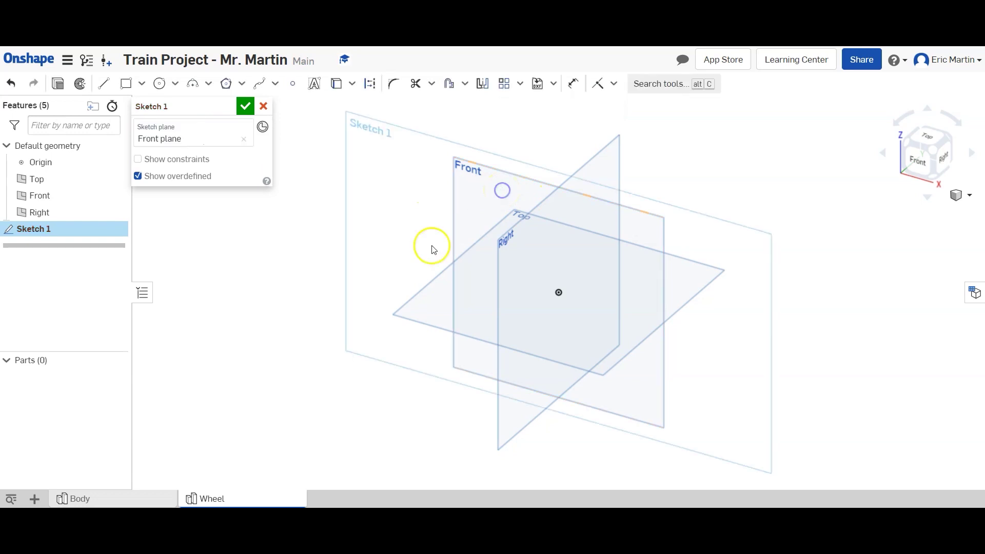
pyautogui.click(919, 163)
pyautogui.scroll(5, 656, 284)
pyautogui.moveTo(589, 277); pyautogui.dragTo(526, 339, button='right')
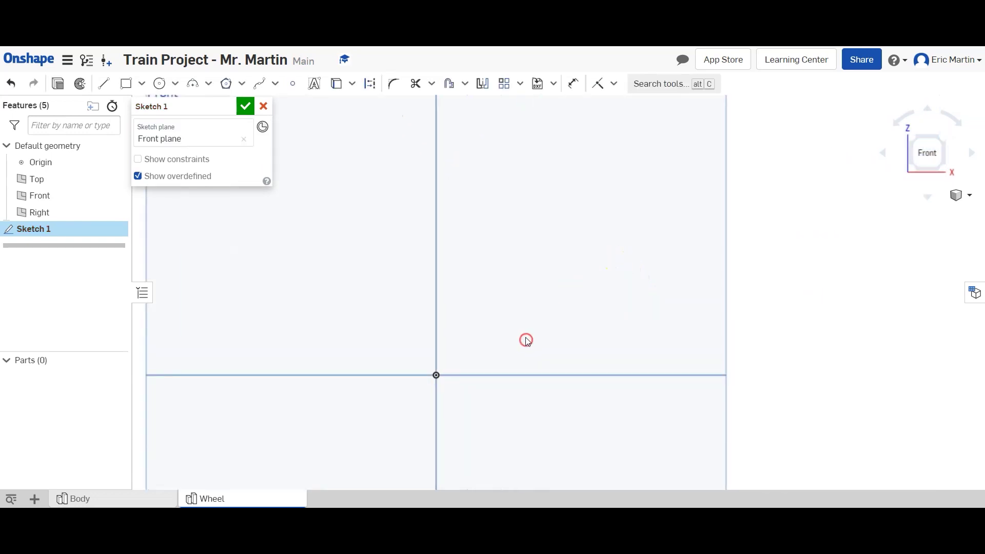
# - Draw a 1.125 in vertical line up from the origin, followed by a 0.25 in horizontal line from its upper end
pyautogui.click(106, 86)
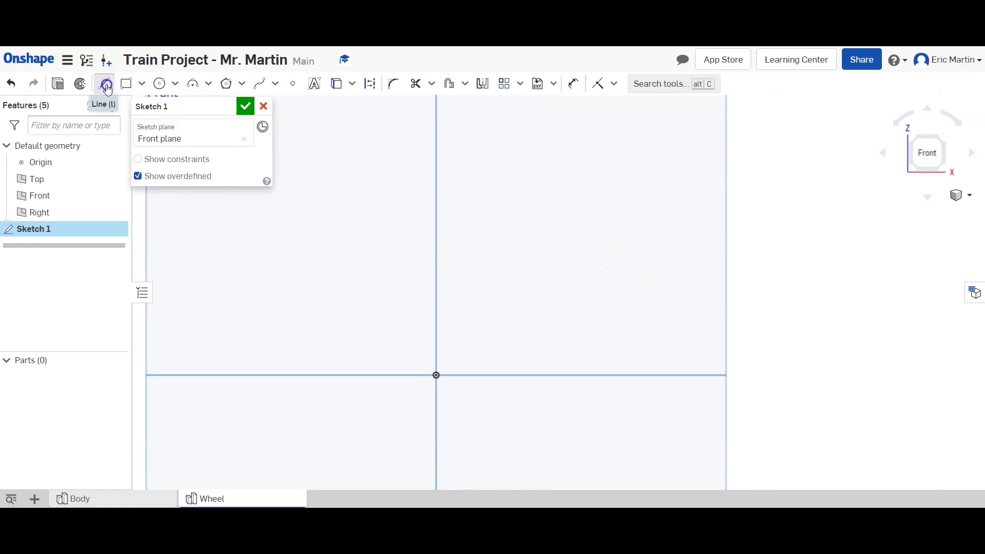
pyautogui.click(436, 376)
pyautogui.click(436, 245)
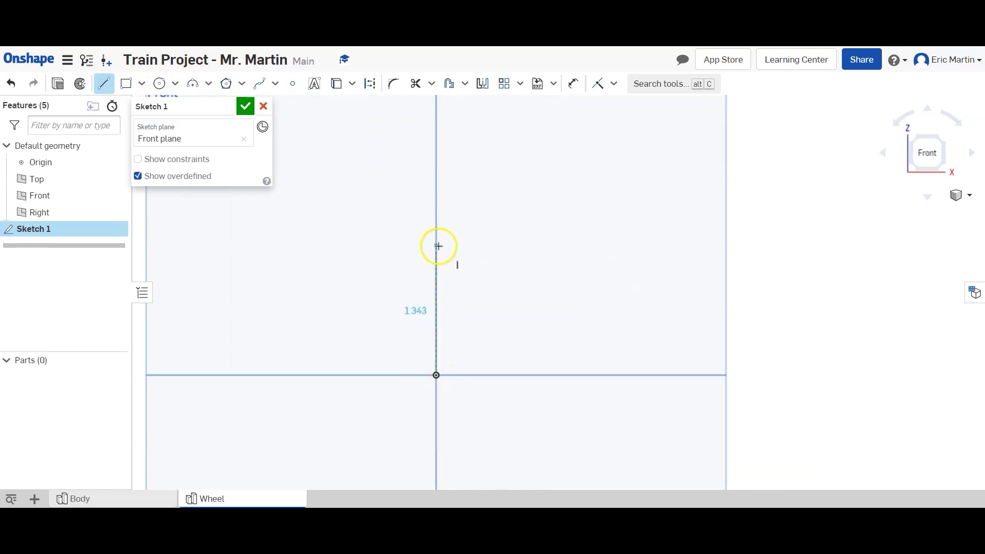
pyautogui.write('1.125')
pyautogui.press('Return')
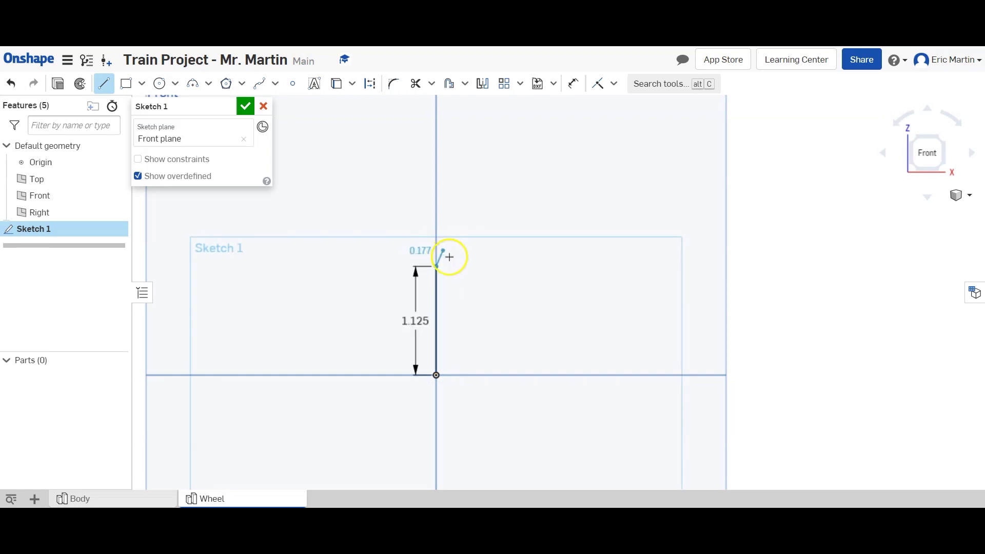
pyautogui.click(467, 263)
pyautogui.click(473, 266)
pyautogui.press('Return')
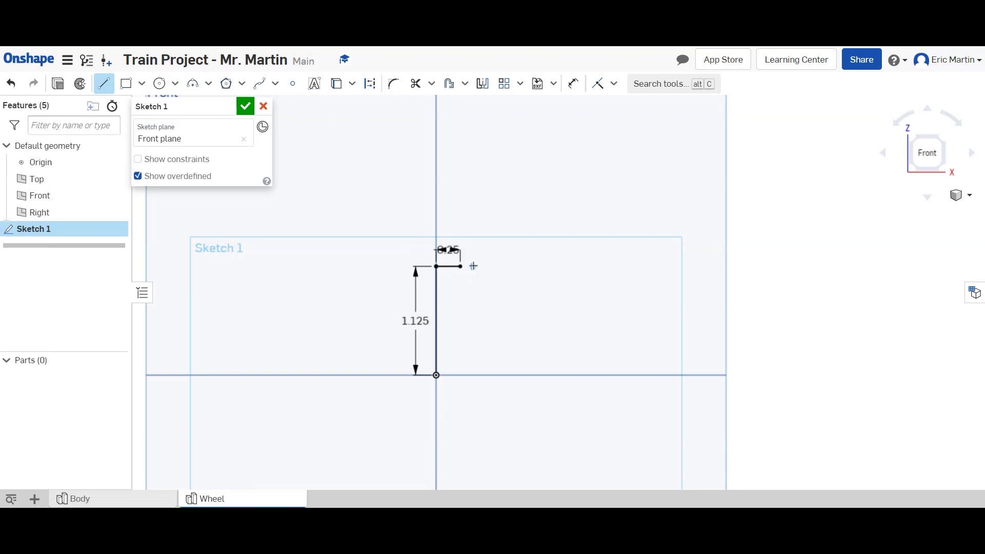
# - Continue the wheel profile with lines 0.375 in down, 0.125 in inward and 0.5 in down to form the recess
pyautogui.moveTo(461, 266); pyautogui.dragTo(461, 299)
pyautogui.write('.37')
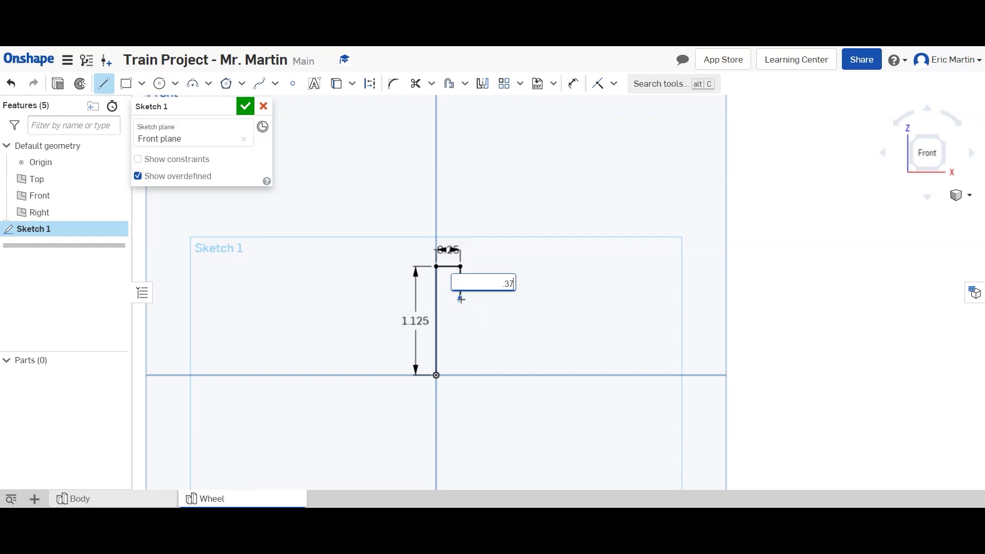
pyautogui.write('5')
pyautogui.press('Return')
pyautogui.moveTo(461, 301); pyautogui.dragTo(623, 331)
pyautogui.click(447, 303)
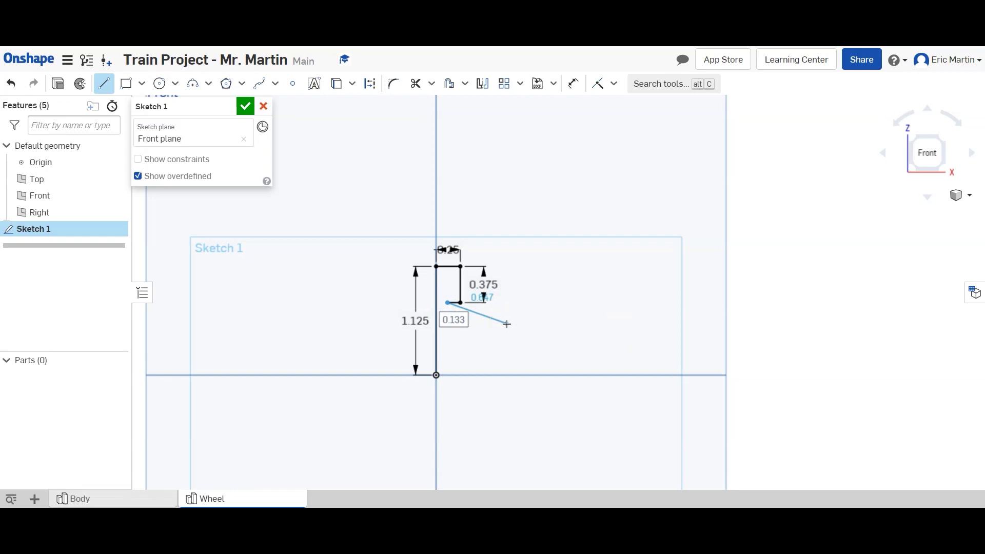
pyautogui.moveTo(507, 324); pyautogui.dragTo(449, 348)
pyautogui.moveTo(449, 348); pyautogui.dragTo(510, 350)
pyautogui.write('.5')
pyautogui.press('Return')
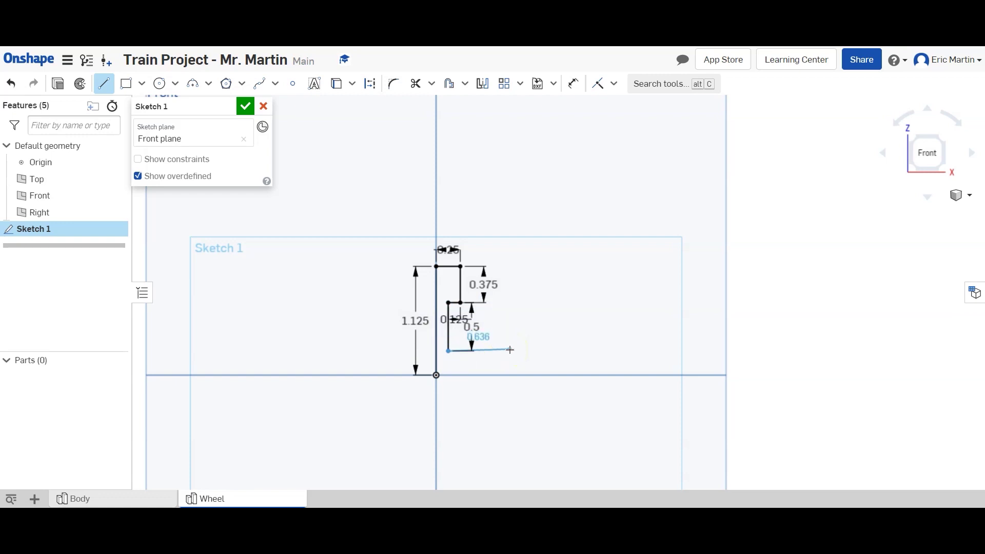
# - Close the profile with a 0.125 in line outward, a vertical line down to the origin's level and a line back to the origin
pyautogui.click(460, 351)
pyautogui.moveTo(462, 363); pyautogui.dragTo(463, 364)
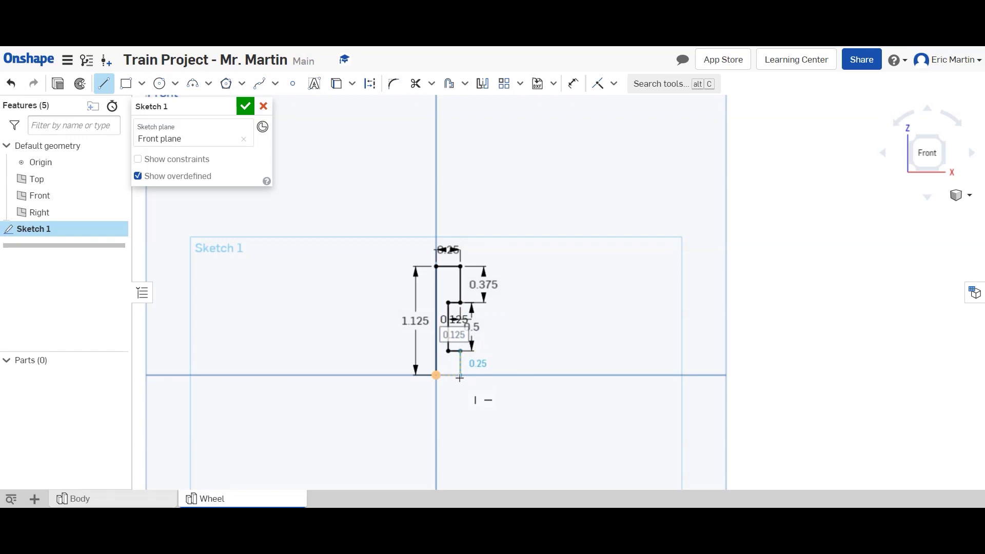
pyautogui.click(460, 375)
pyautogui.click(437, 376)
pyautogui.press('Escape')
# - Reposition the 0.5, 0.375, 0.25 and 0.125 dimensions clear of the profile so they are readable
pyautogui.moveTo(470, 327); pyautogui.dragTo(526, 331)
pyautogui.moveTo(483, 284); pyautogui.dragTo(523, 286)
pyautogui.moveTo(454, 254)
pyautogui.mouseDown()
pyautogui.moveTo(448, 246)
pyautogui.moveTo(497, 239)
pyautogui.mouseUp()
pyautogui.moveTo(463, 319); pyautogui.dragTo(495, 322)
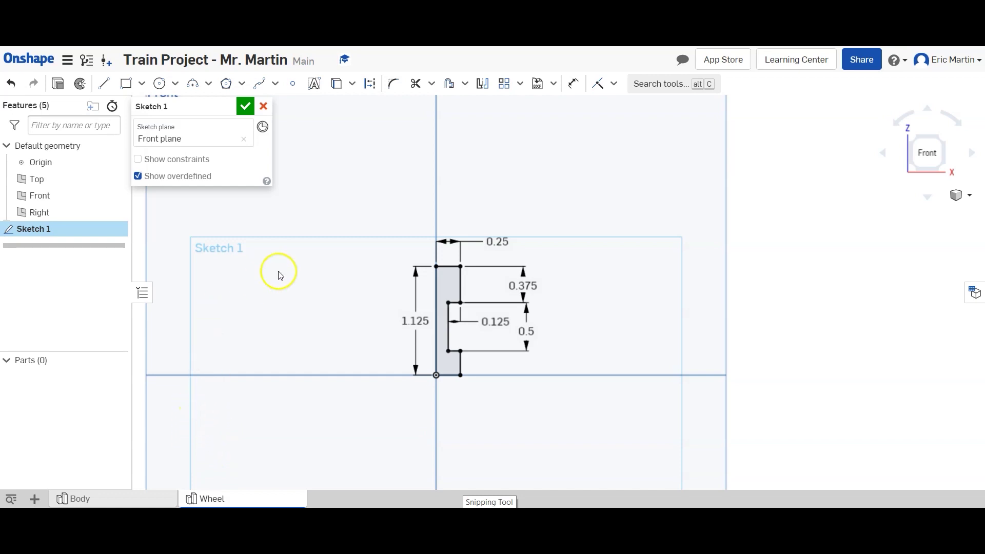
# - Round both upper corners of the wheel profile with 0.125 in radius sketch fillets
pyautogui.click(389, 86)
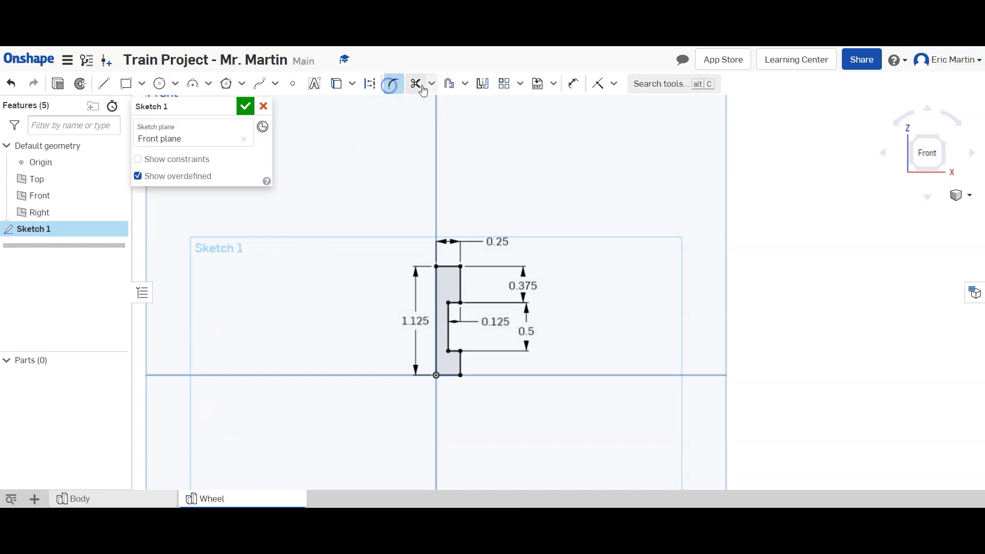
pyautogui.click(445, 267)
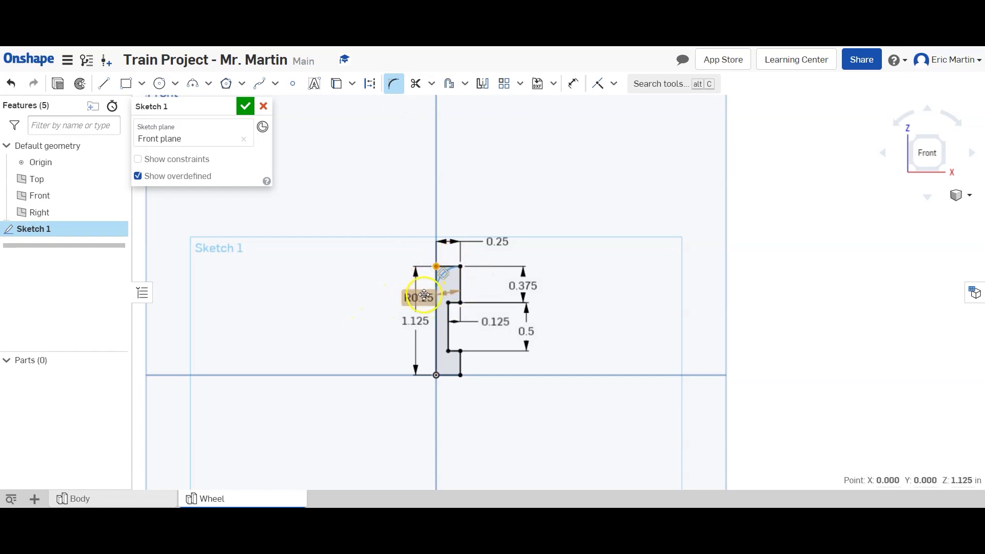
pyautogui.moveTo(406, 301); pyautogui.dragTo(397, 224)
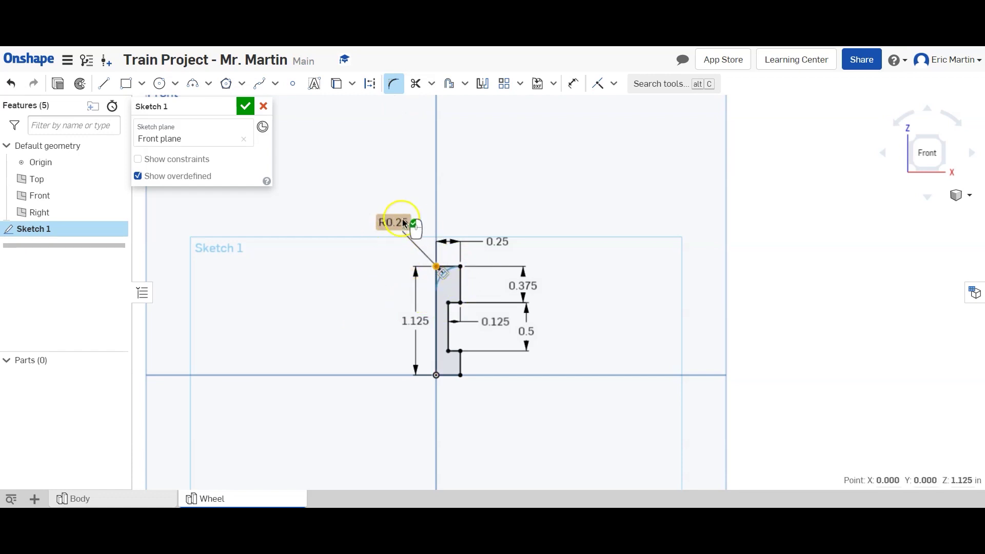
pyautogui.doubleClick(396, 221)
pyautogui.write('.125')
pyautogui.press('Return')
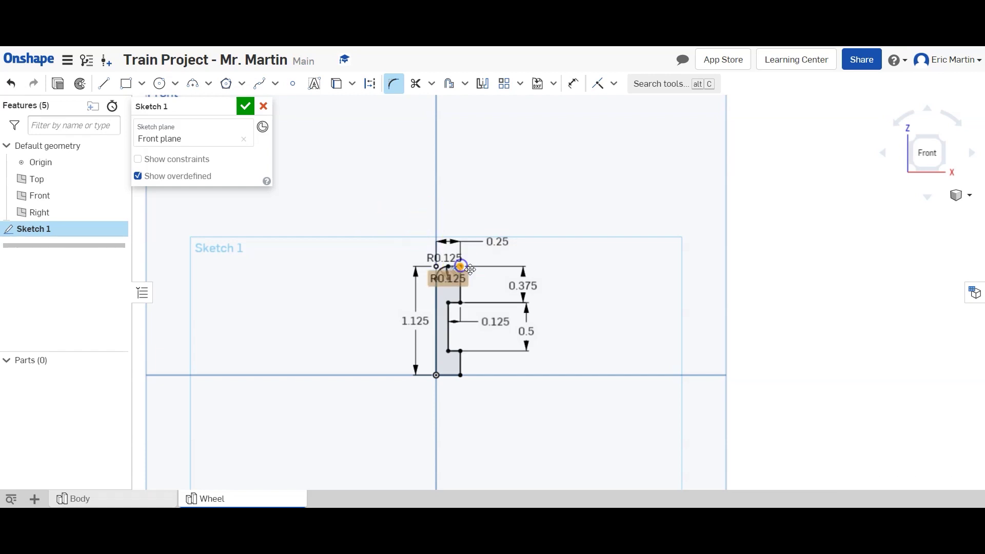
pyautogui.scroll(5, 457, 267)
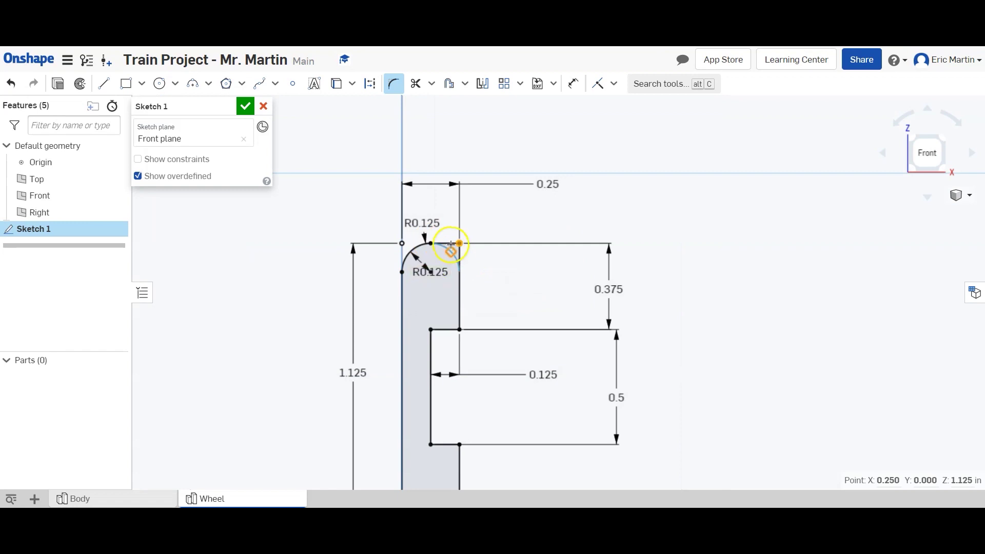
pyautogui.click(453, 245)
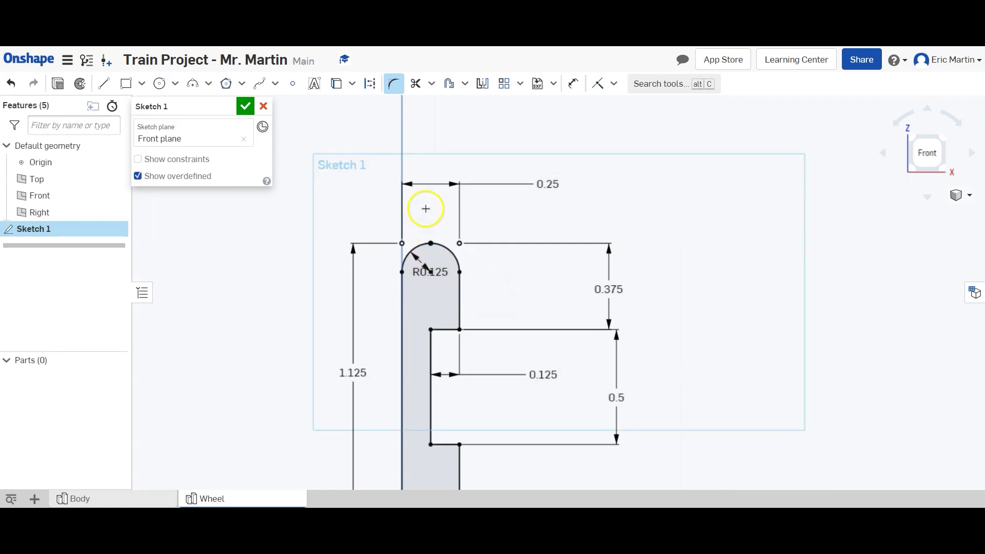
pyautogui.scroll(-4, 479, 259)
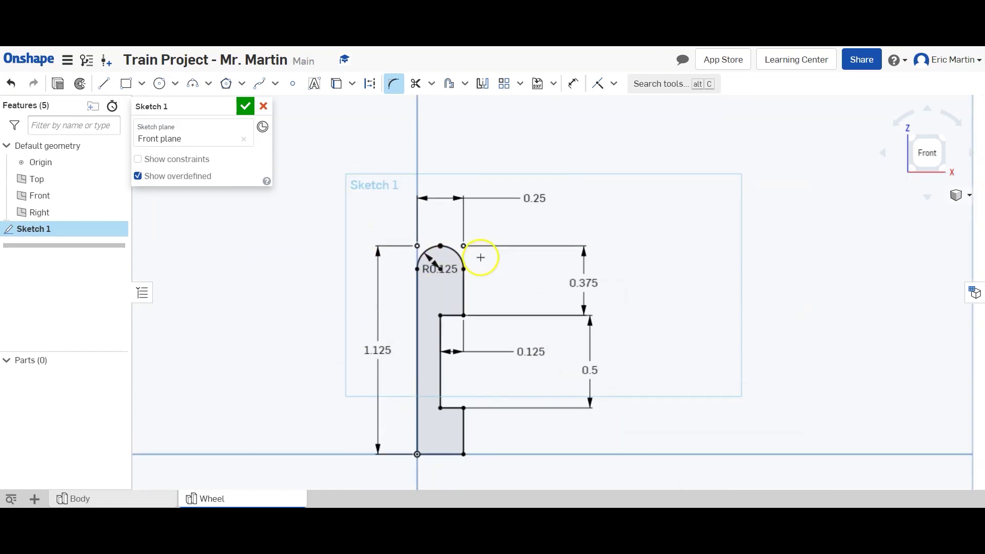
# - Round the four corners of the profile's recess with 0.063 in radius sketch fillets and finish the sketch
pyautogui.scroll(5, 461, 307)
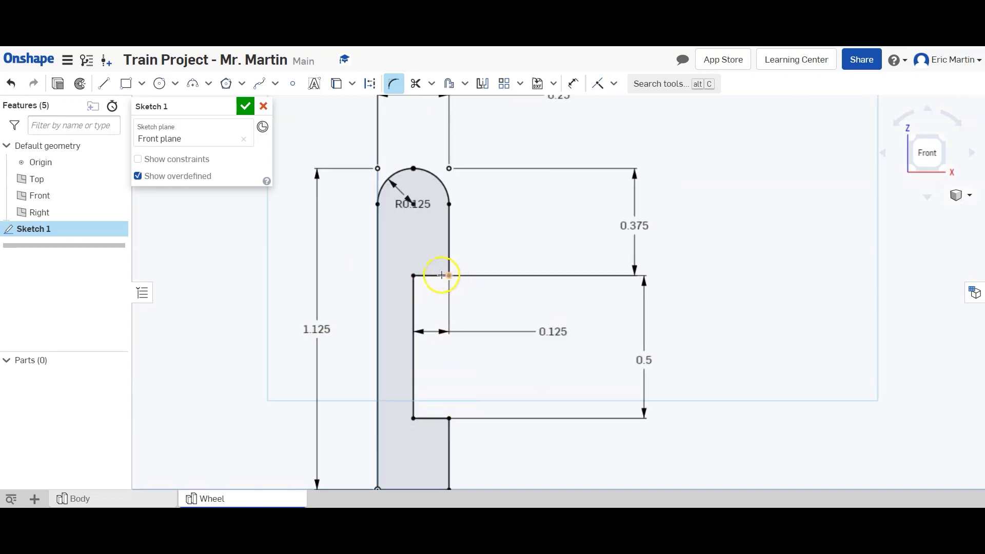
pyautogui.click(395, 84)
pyautogui.click(394, 83)
pyautogui.click(414, 275)
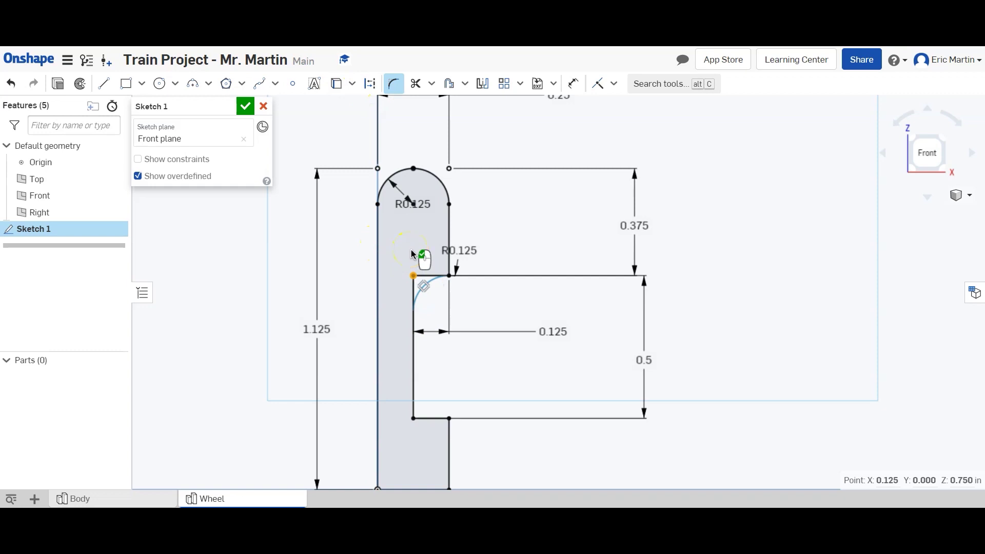
pyautogui.click(450, 249)
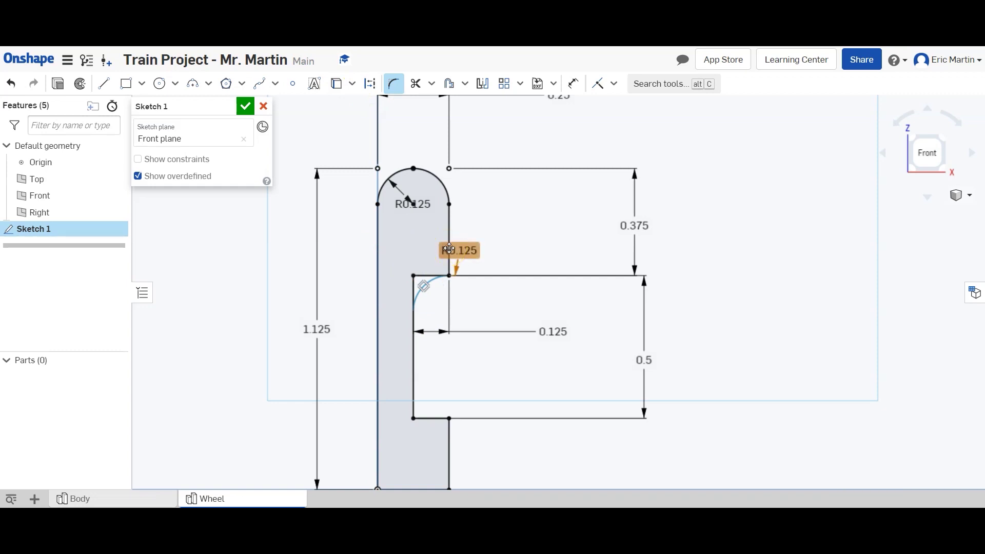
pyautogui.click(413, 418)
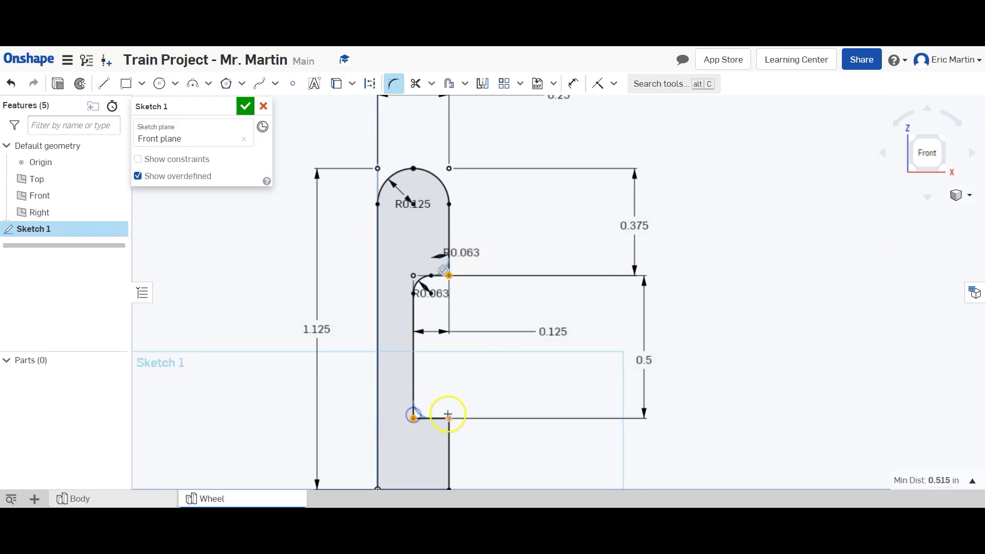
pyautogui.click(449, 418)
pyautogui.press('Return')
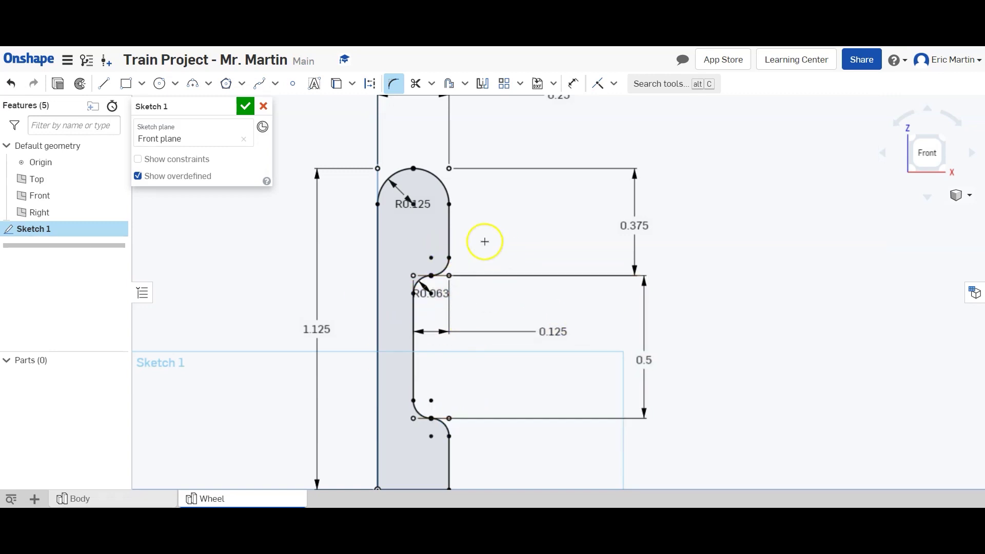
pyautogui.scroll(-1, 489, 418)
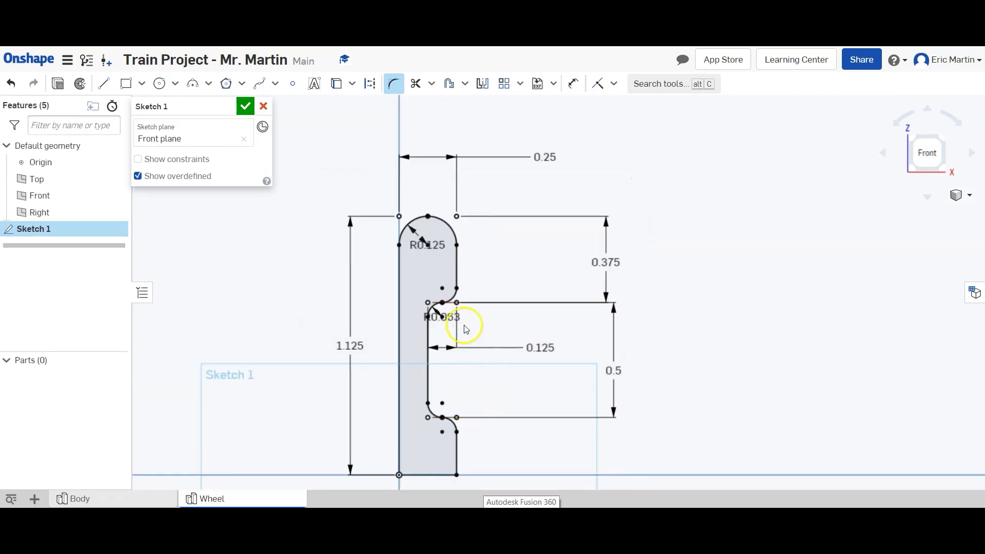
pyautogui.click(246, 107)
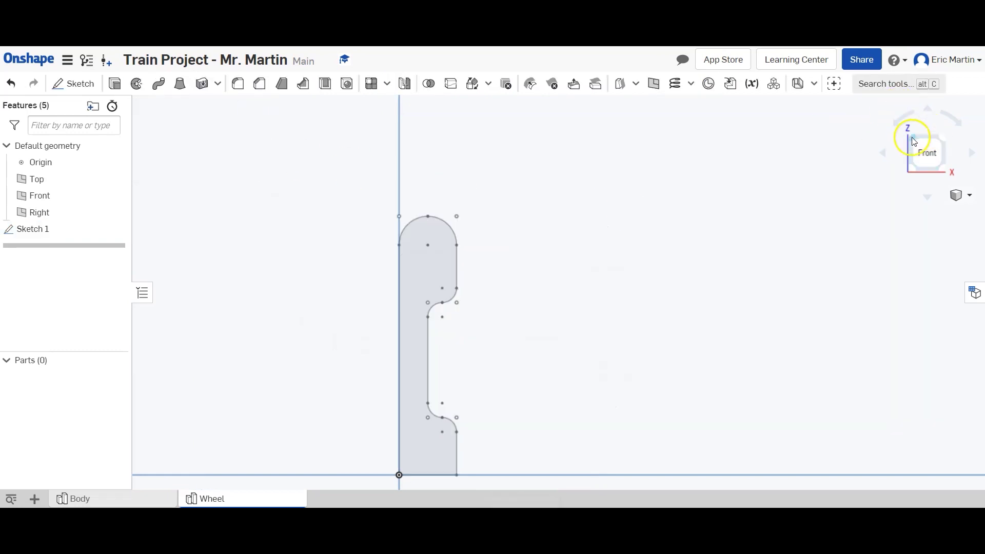
# - Revolve the profile a full turn around its short bottom edge as a new solid wheel
pyautogui.click(912, 139)
pyautogui.click(953, 140)
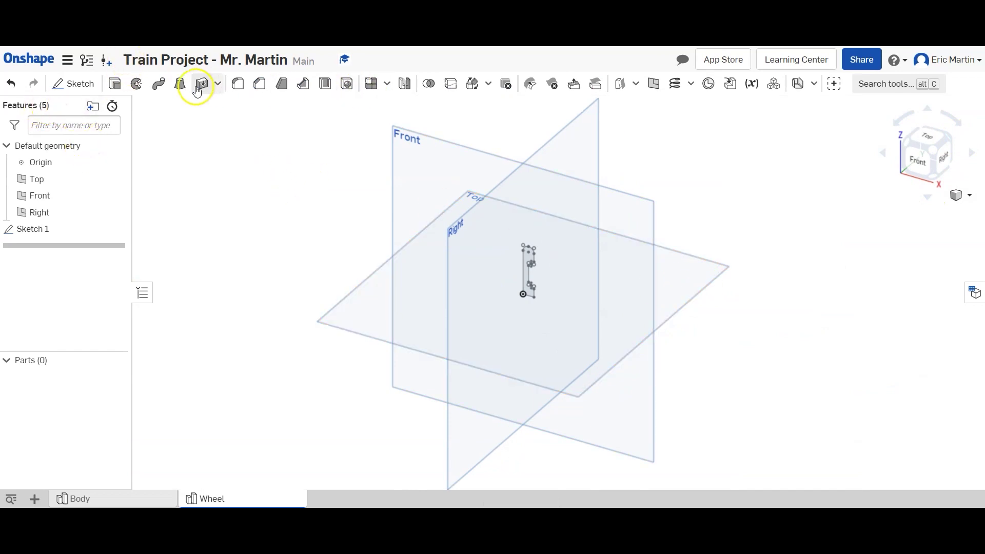
pyautogui.click(136, 84)
pyautogui.click(528, 218)
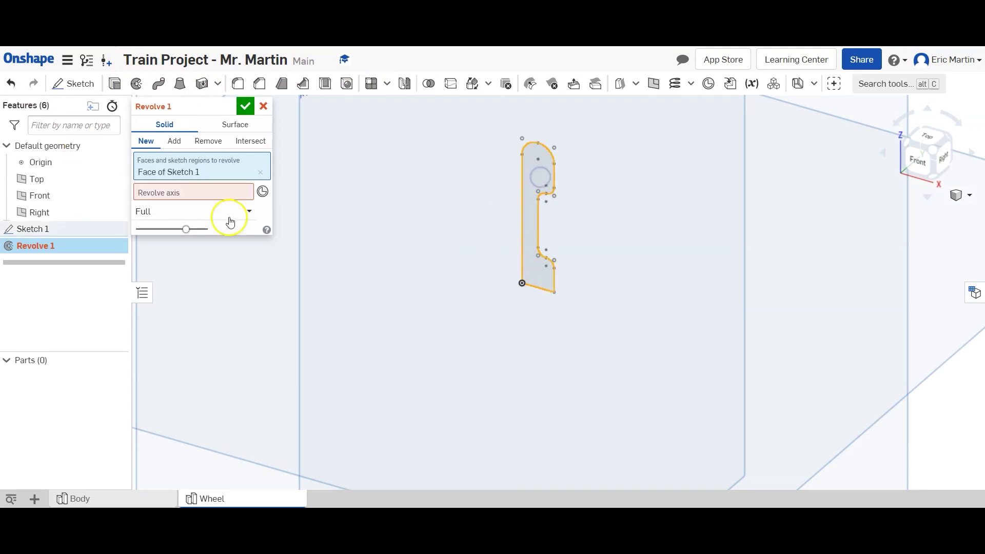
pyautogui.click(536, 292)
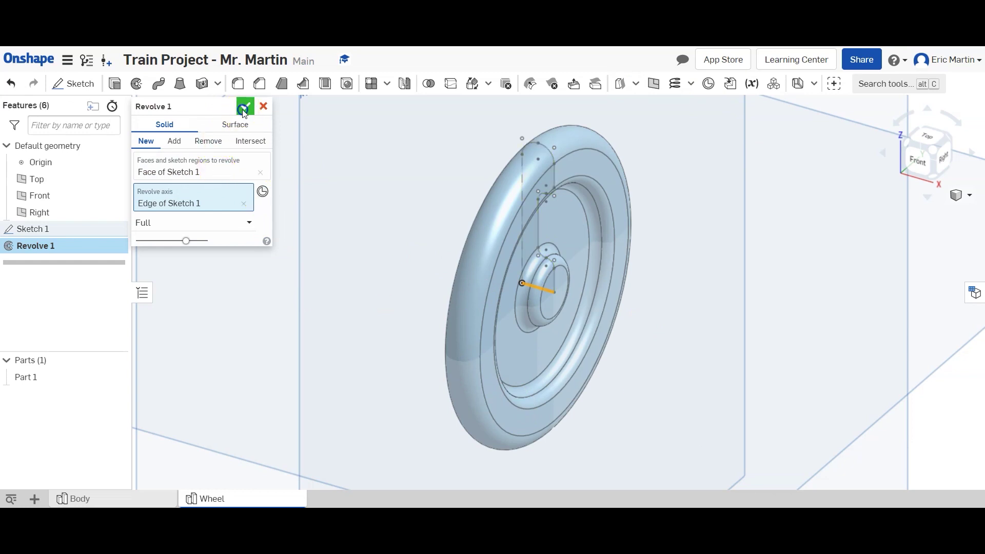
pyautogui.click(243, 109)
# - Start a sketch on the flat face of the wheel's hub and place a point at its center
pyautogui.click(92, 93)
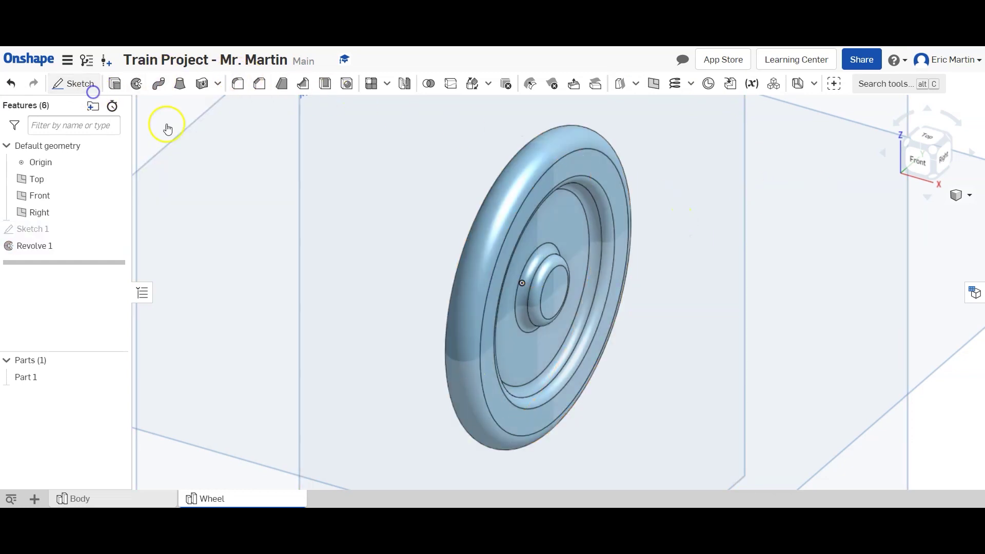
pyautogui.click(551, 298)
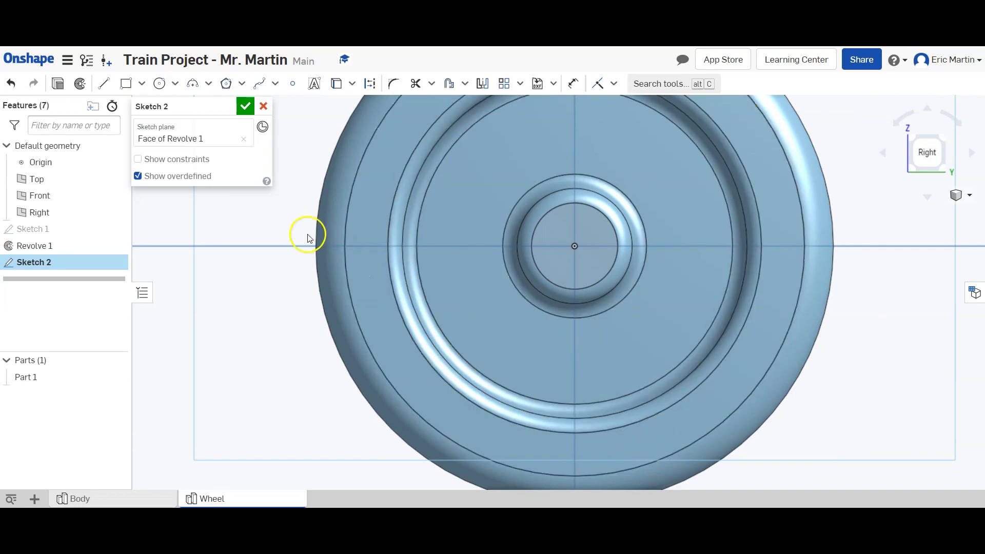
pyautogui.click(293, 85)
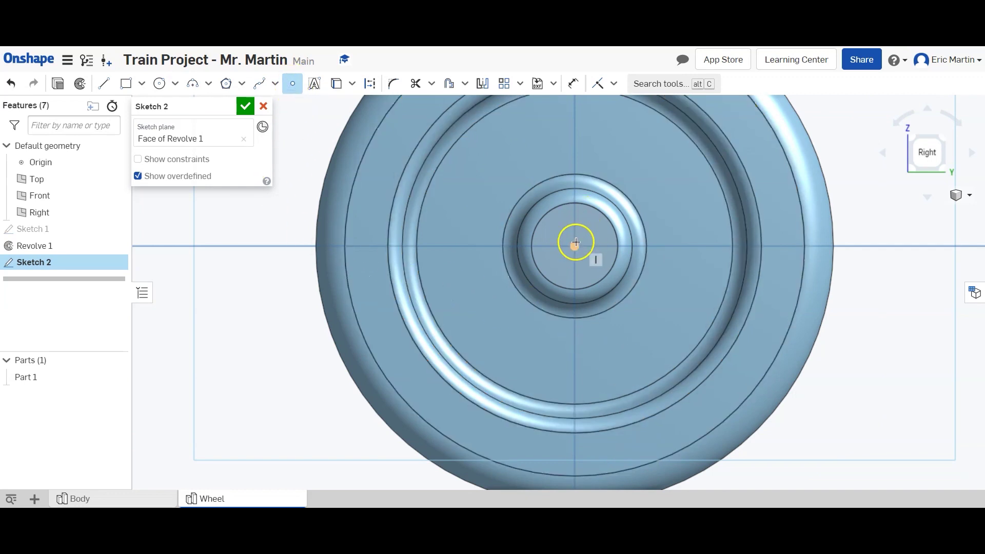
pyautogui.click(575, 244)
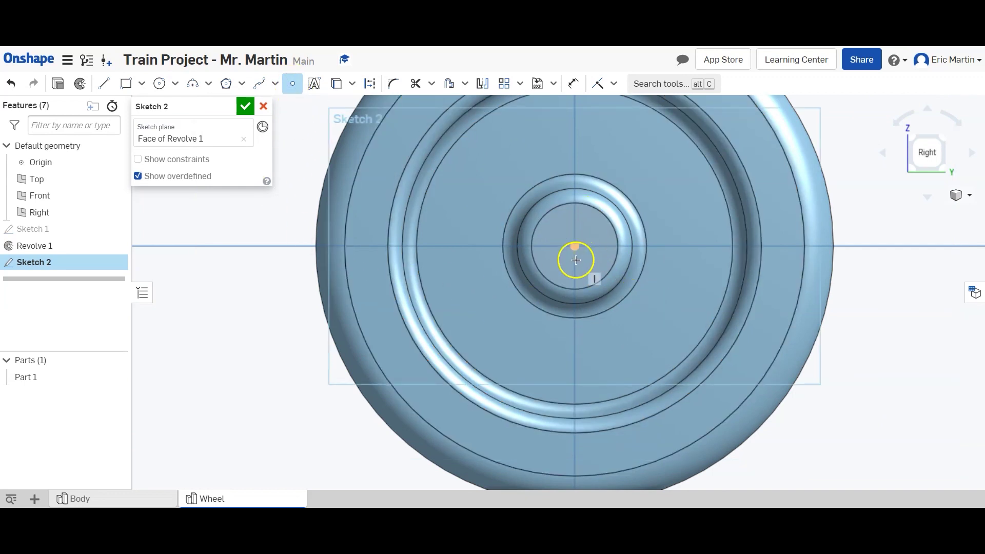
# - Finish the sketch containing the hub's center point
pyautogui.click(907, 134)
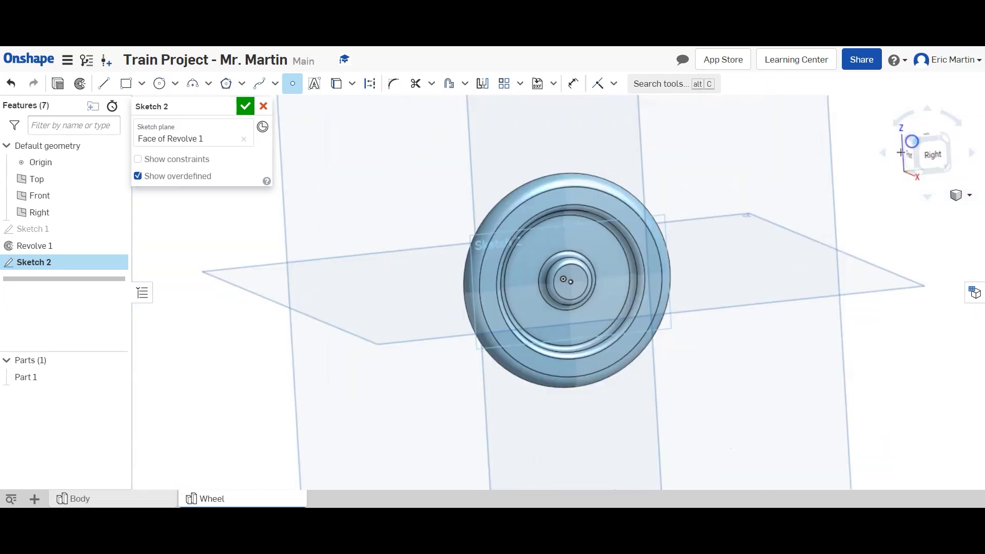
pyautogui.scroll(2, 566, 296)
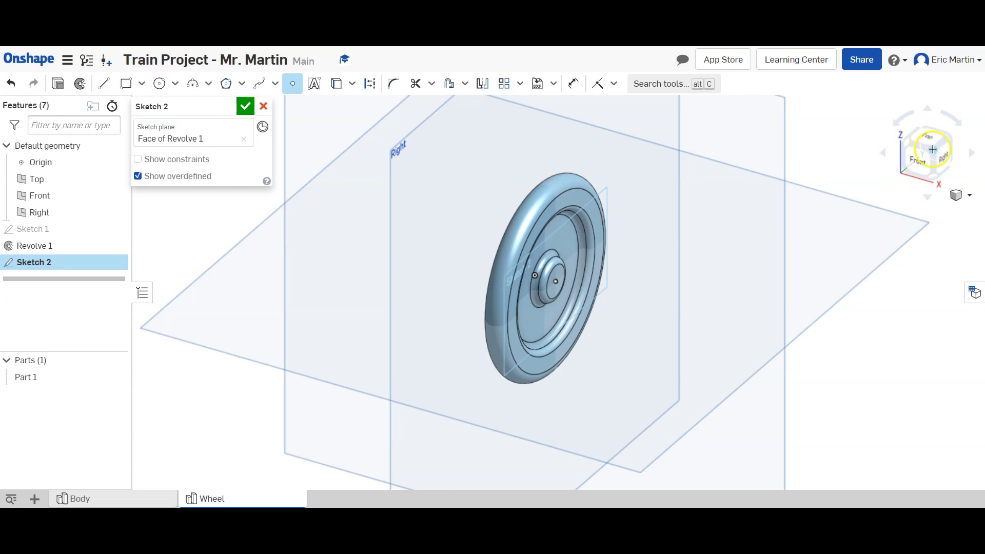
pyautogui.scroll(3, 590, 354)
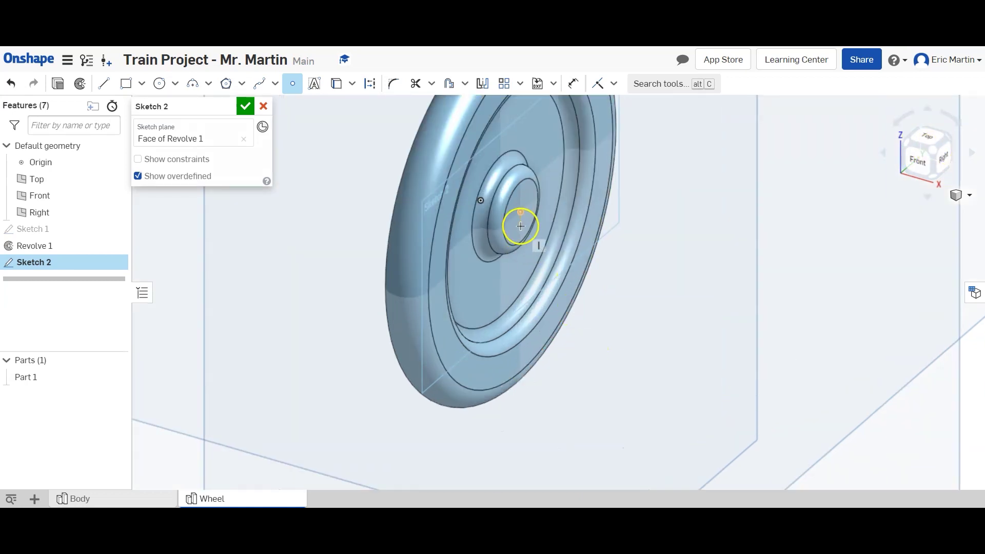
pyautogui.scroll(-3, 376, 270)
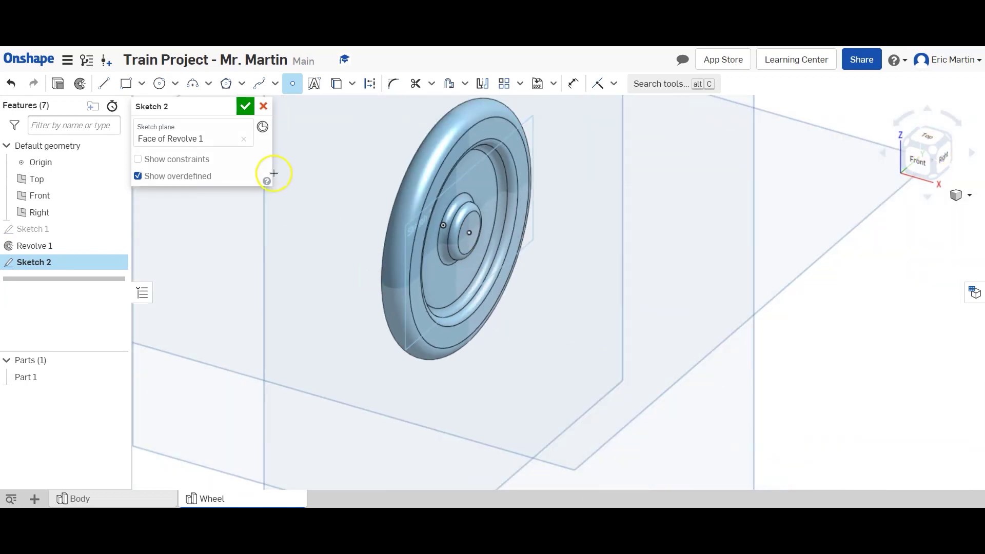
pyautogui.click(248, 107)
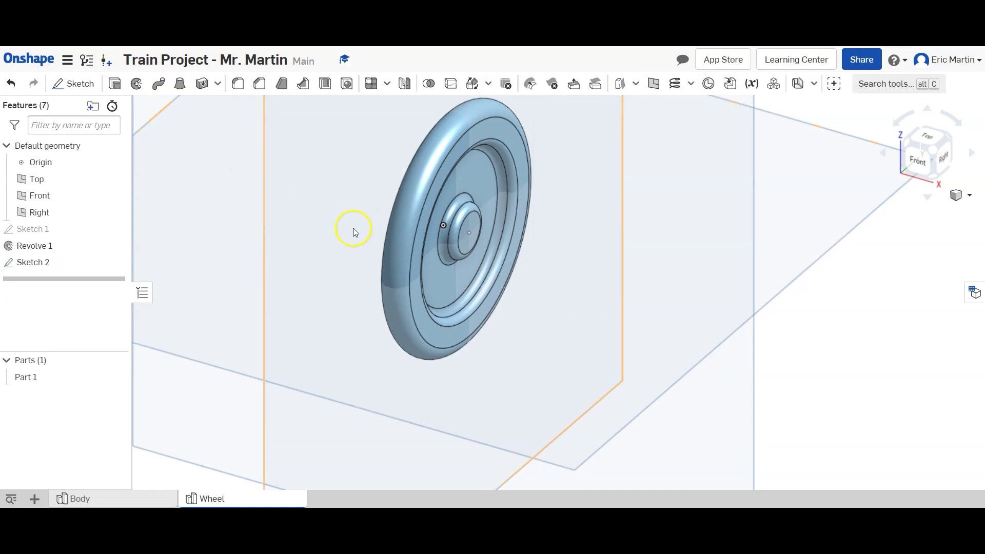
# - Cut a simple through hole with a custom 0.28 in diameter at the hub's center point
pyautogui.scroll(1, 353, 229)
pyautogui.scroll(-1, 352, 228)
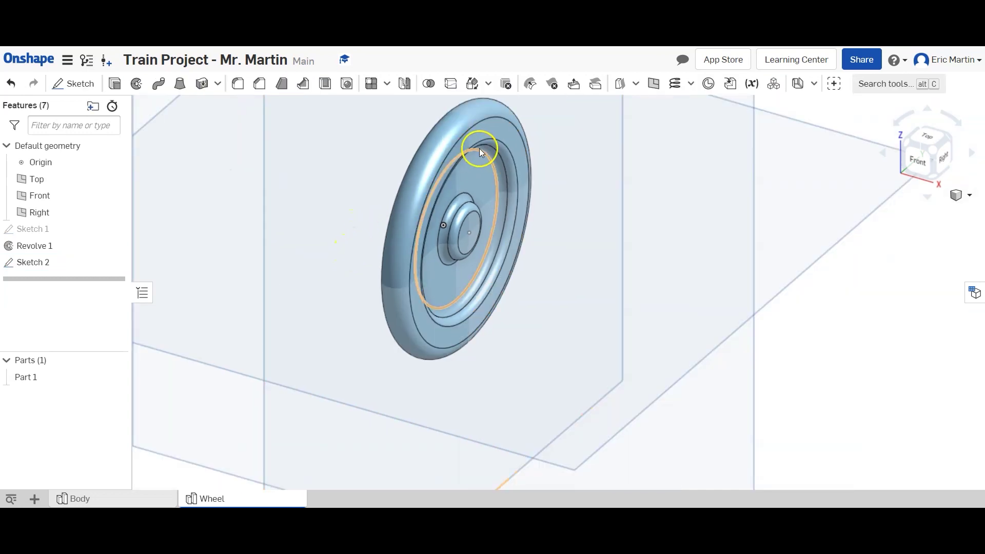
pyautogui.click(346, 84)
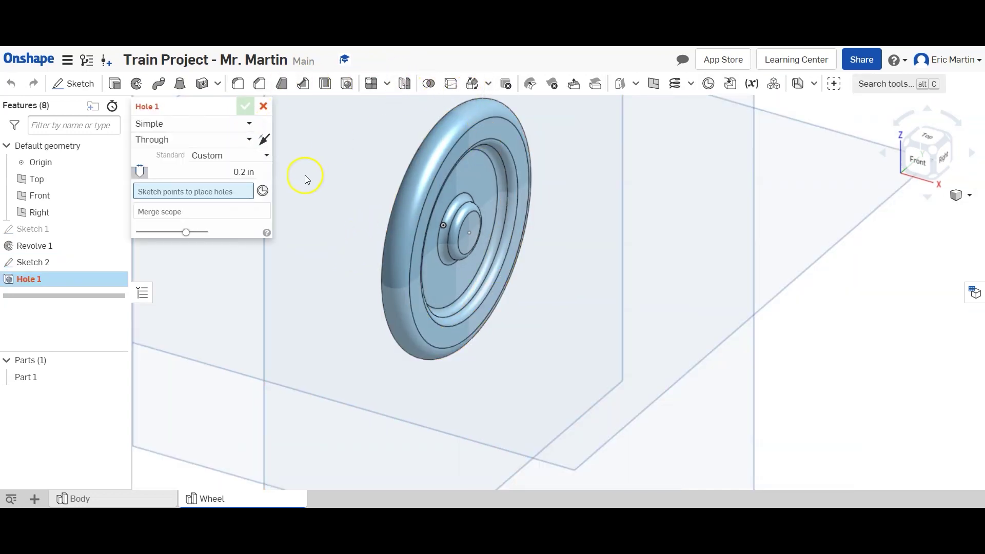
pyautogui.click(470, 233)
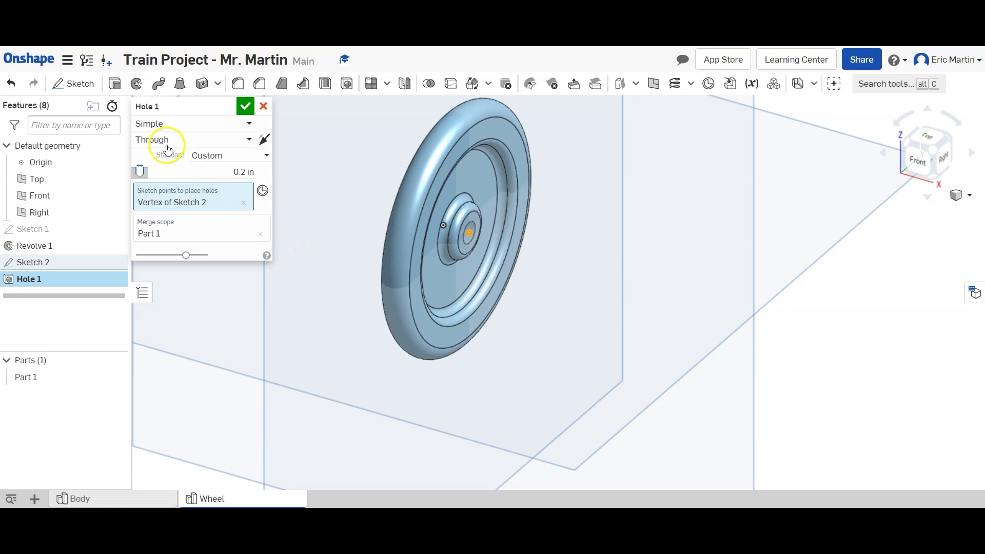
pyautogui.click(250, 174)
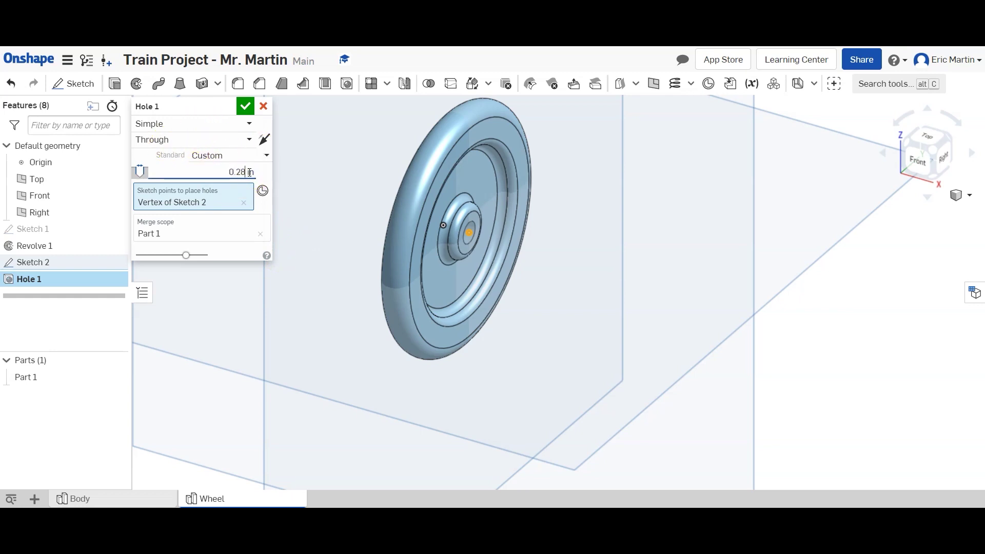
pyautogui.click(228, 176)
pyautogui.press('Return')
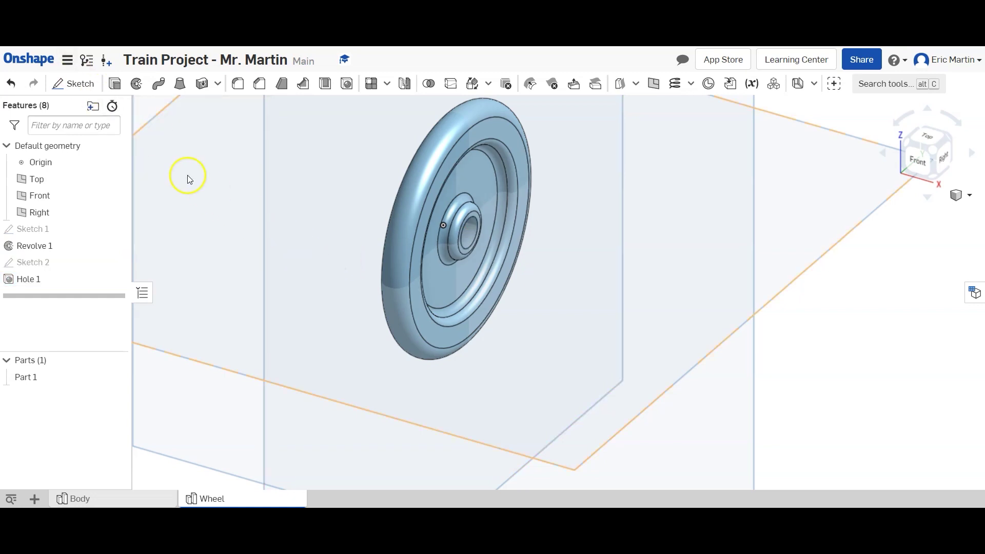
# - Start a sketch on the wheel's recessed face and draw a 0.25 in diameter circle beside the hub, level with its center
pyautogui.click(86, 88)
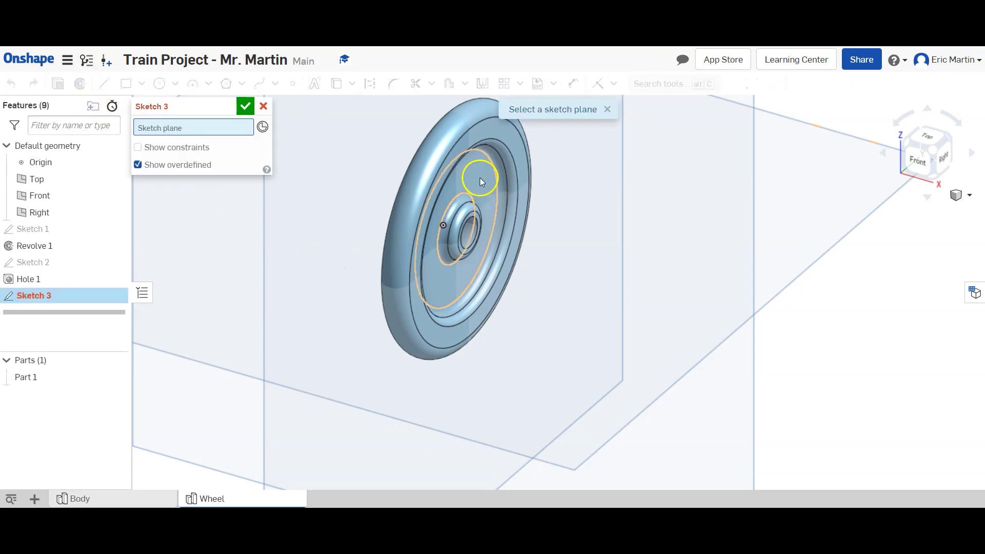
pyautogui.click(473, 177)
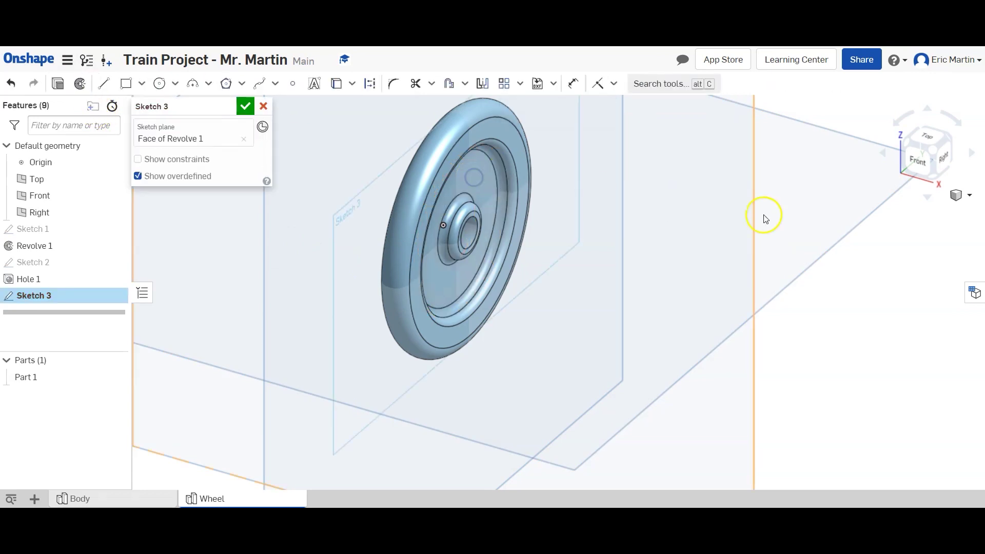
pyautogui.click(945, 156)
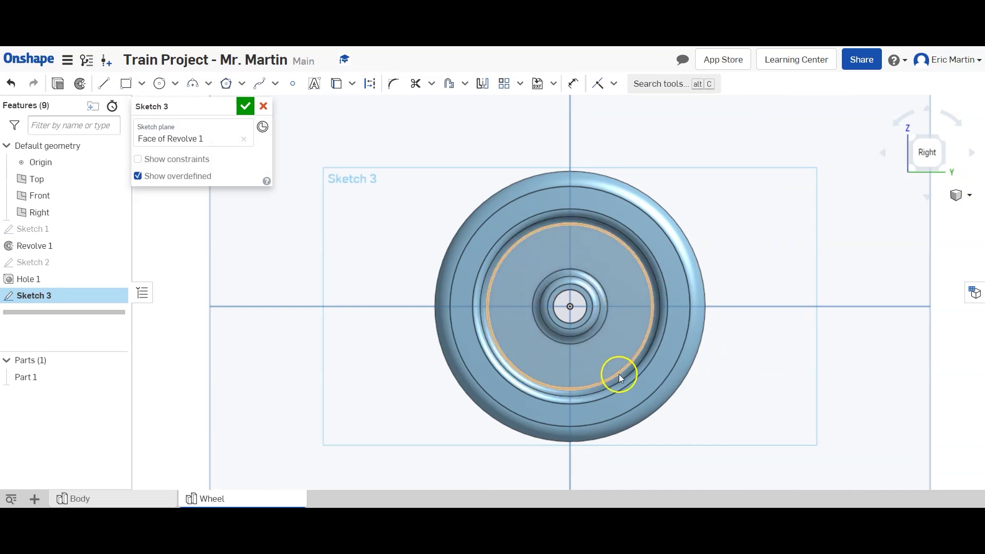
pyautogui.press('c')
pyautogui.scroll(2, 616, 374)
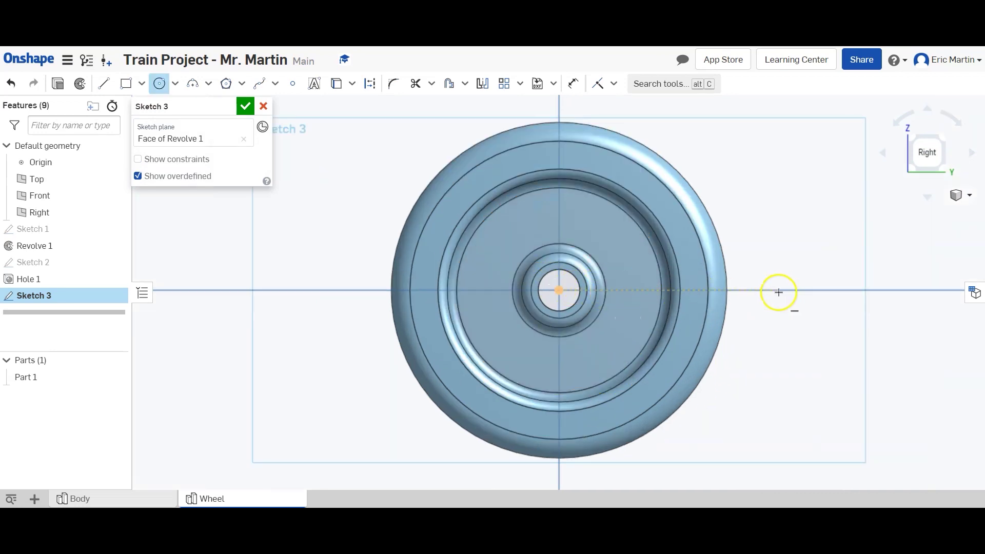
pyautogui.click(645, 290)
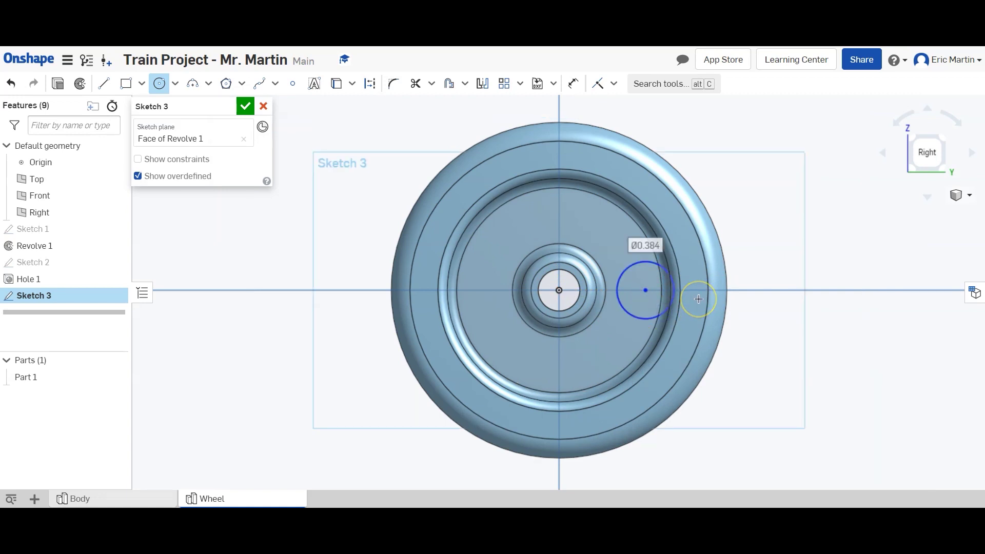
pyautogui.write('.25')
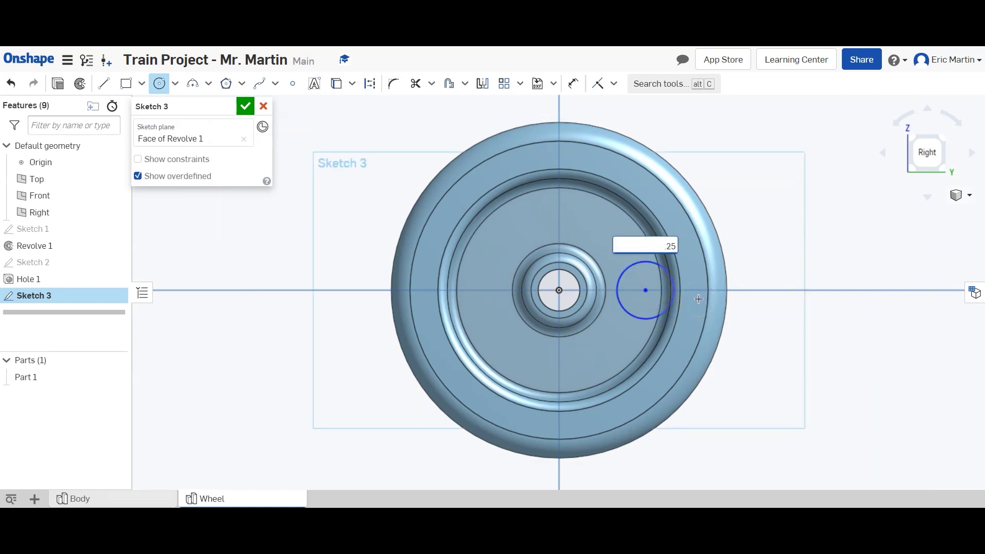
pyautogui.press('Return')
# - Dimension the circle's center 0.7 in horizontally from the wheel's center and finish the sketch
pyautogui.click(573, 83)
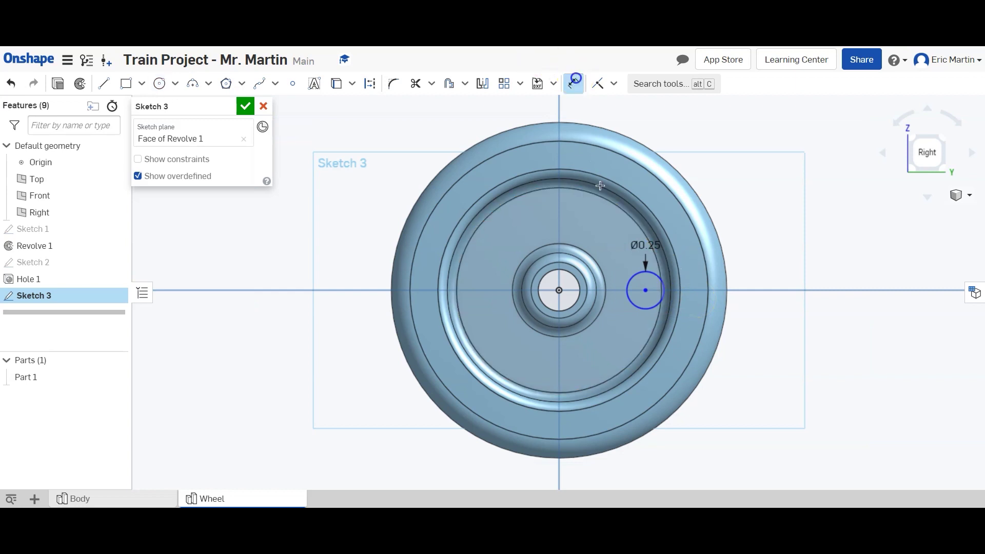
pyautogui.click(645, 290)
pyautogui.click(559, 290)
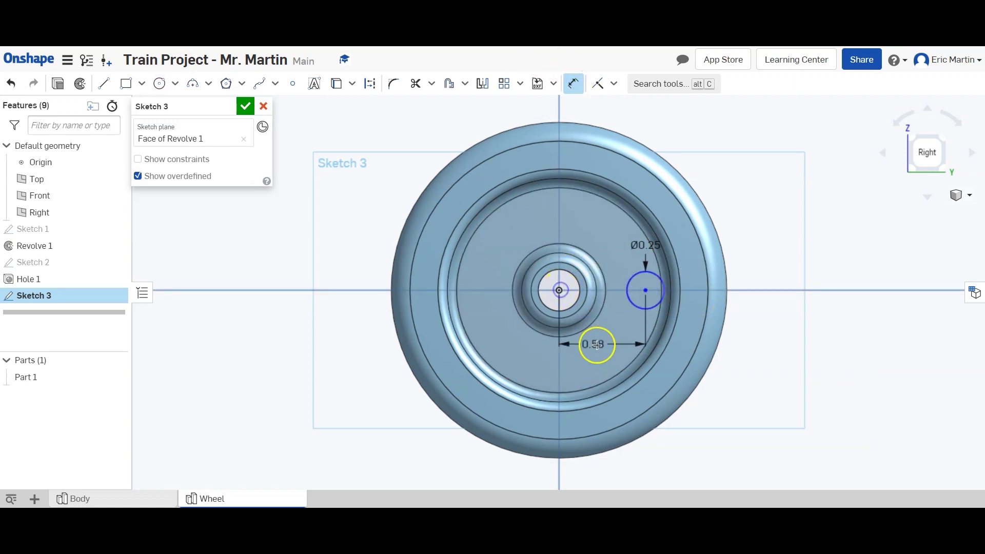
pyautogui.click(603, 345)
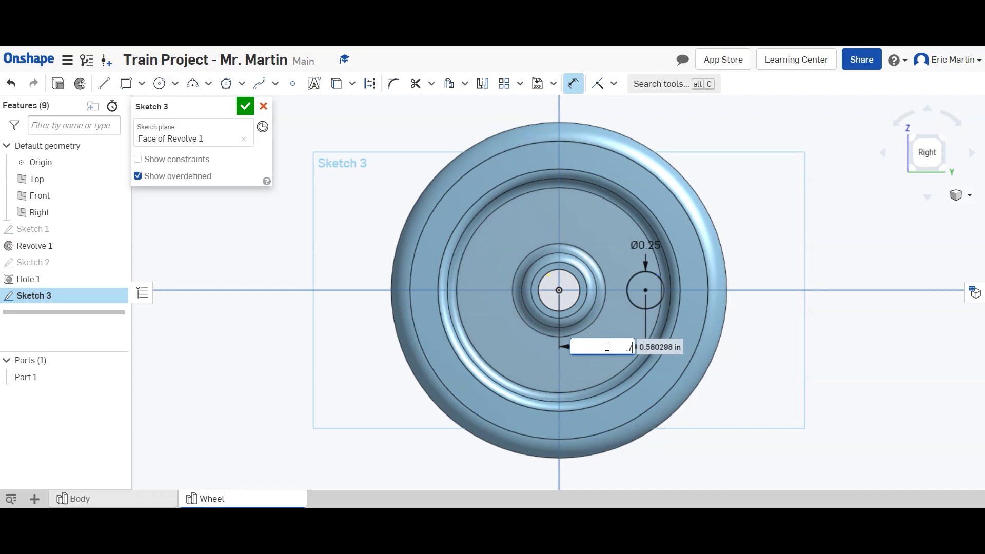
pyautogui.write('.7')
pyautogui.press('Return')
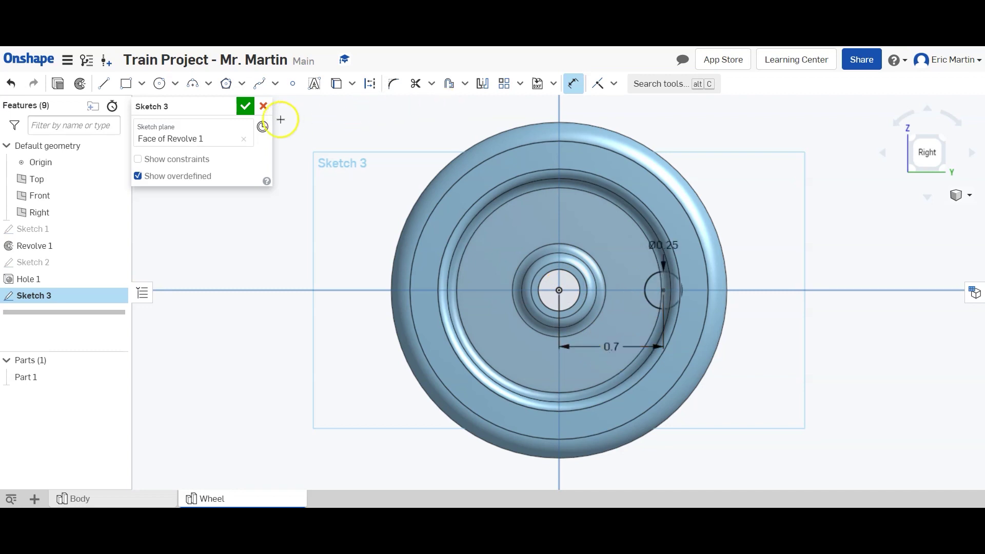
pyautogui.click(245, 107)
# - Extrude both regions of the 0.25 in circle outward to a depth of 0.25 in, adding them to the wheel
pyautogui.click(899, 144)
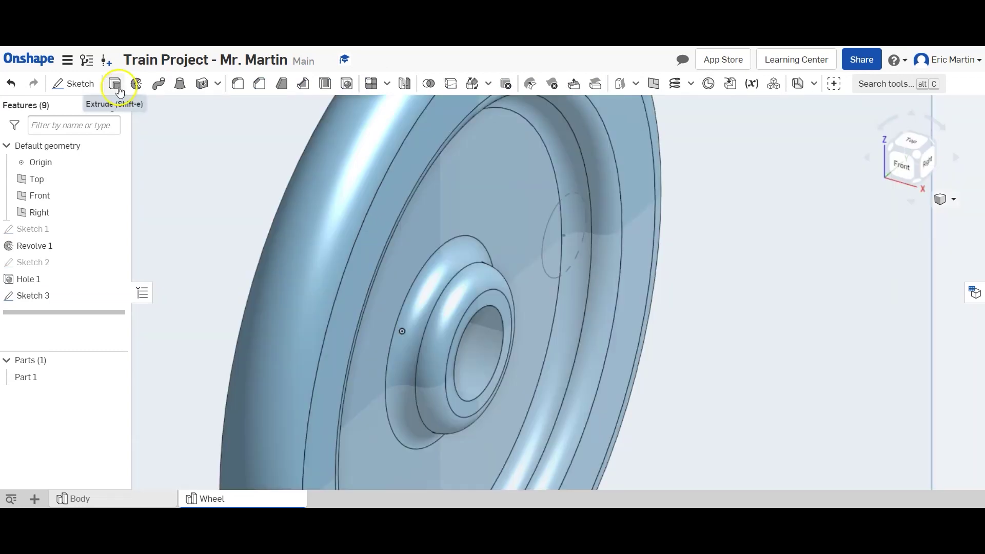
pyautogui.click(117, 88)
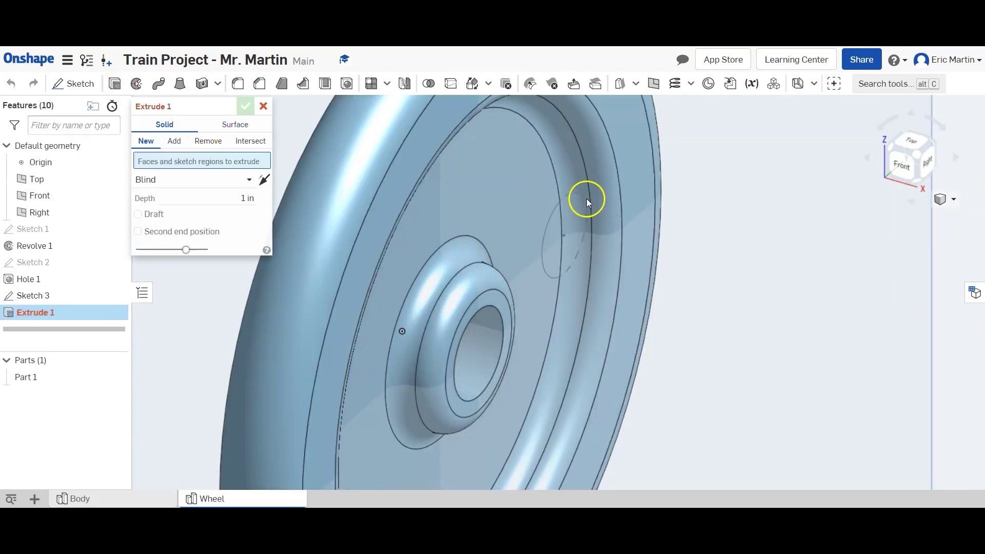
pyautogui.click(564, 217)
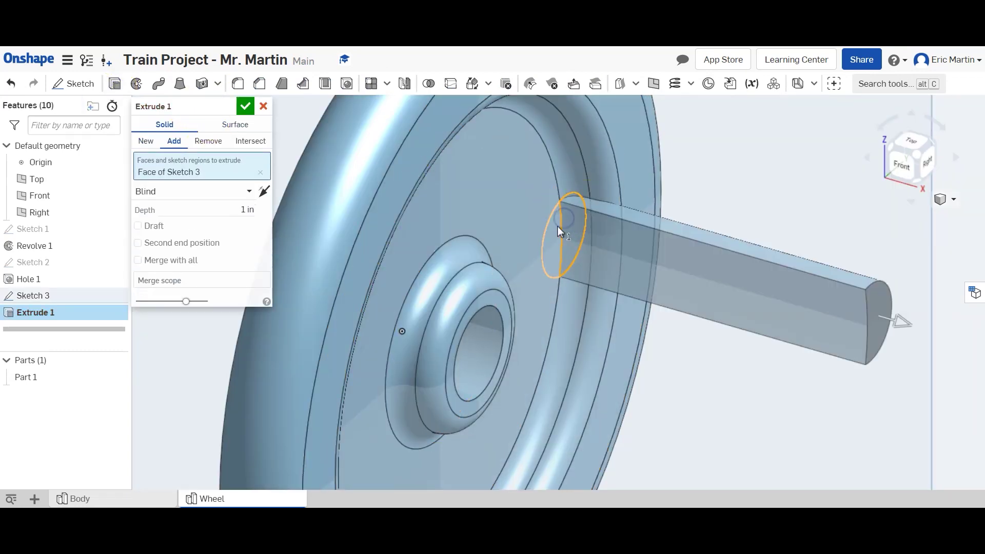
pyautogui.click(557, 225)
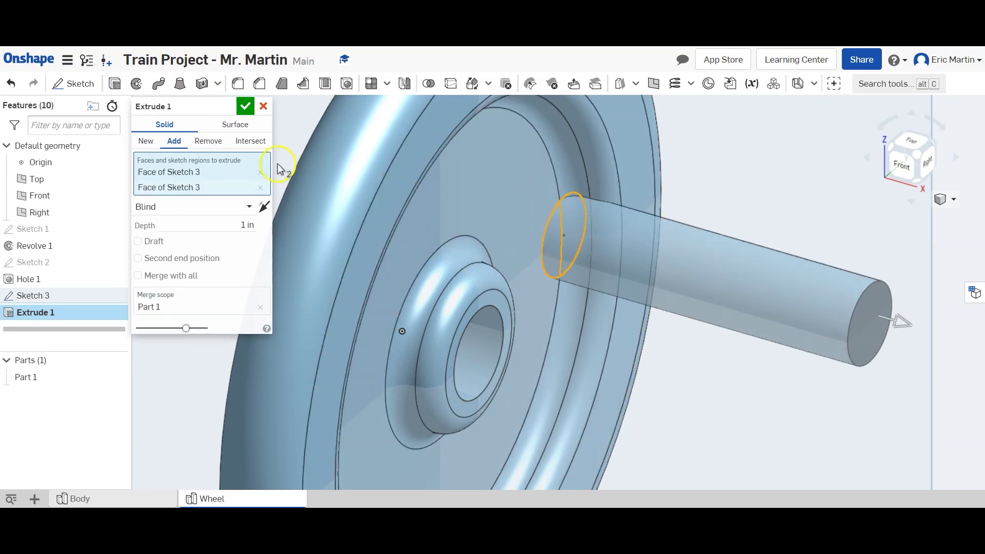
pyautogui.click(207, 225)
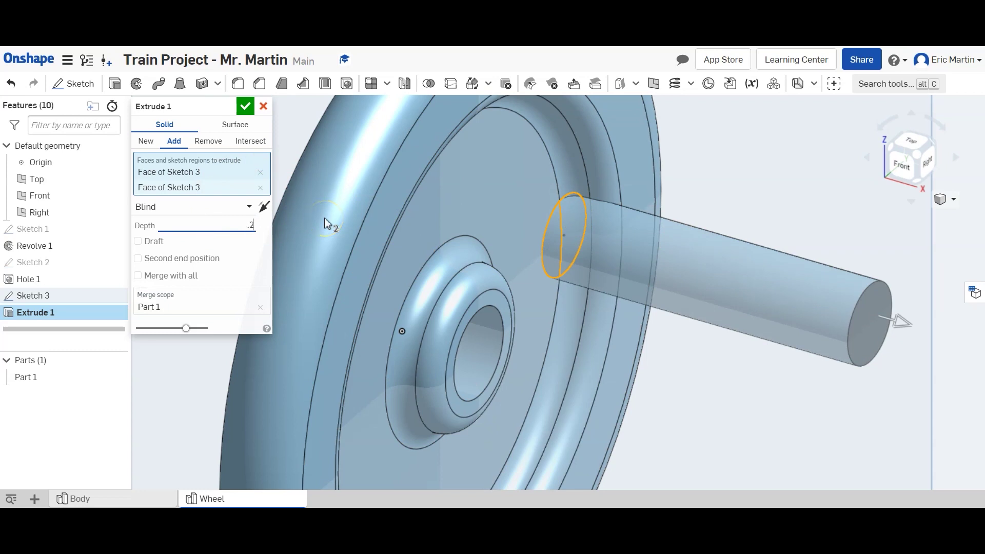
pyautogui.click(244, 104)
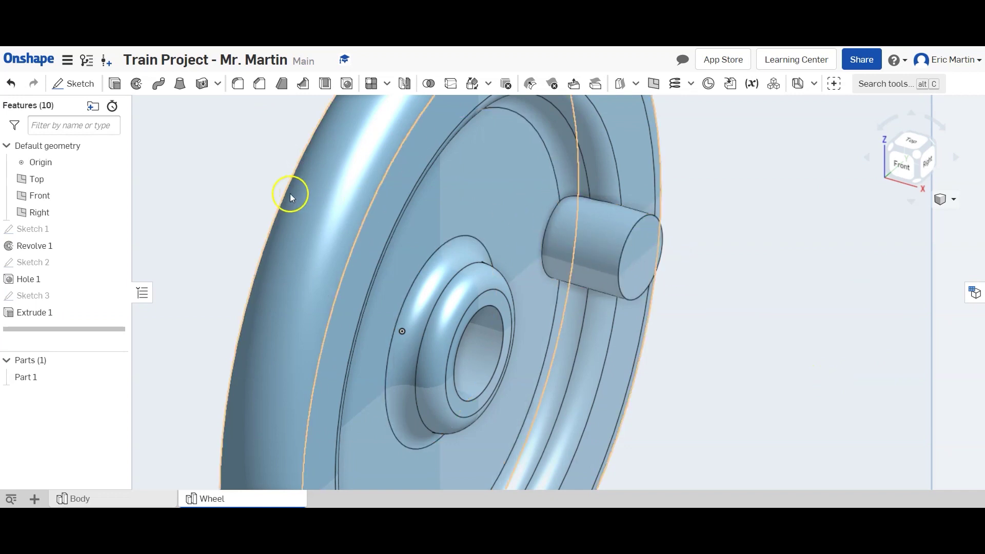
# - Sketch a 0.125 in diameter circle centered on the cylindrical boss's end face and finish the sketch
pyautogui.click(77, 90)
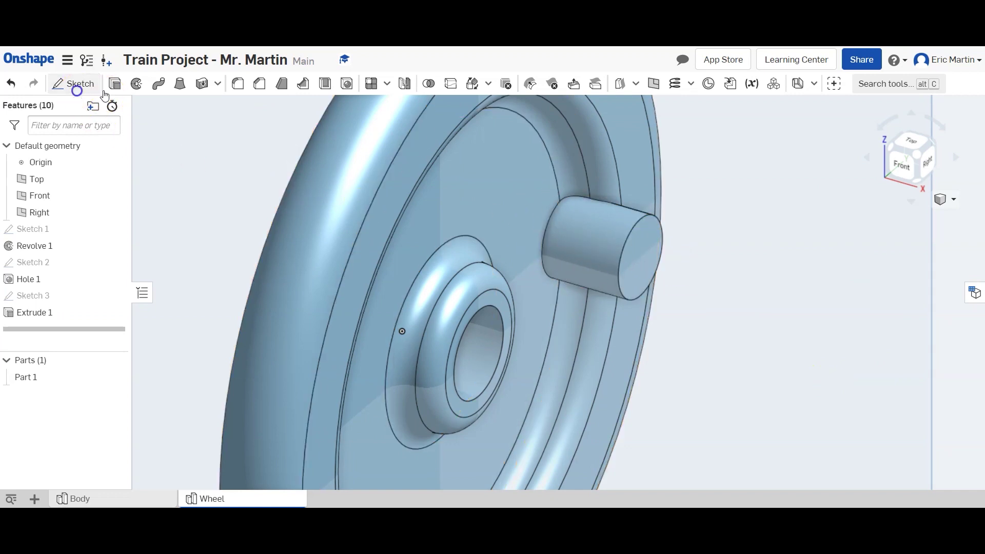
pyautogui.click(629, 253)
pyautogui.click(928, 163)
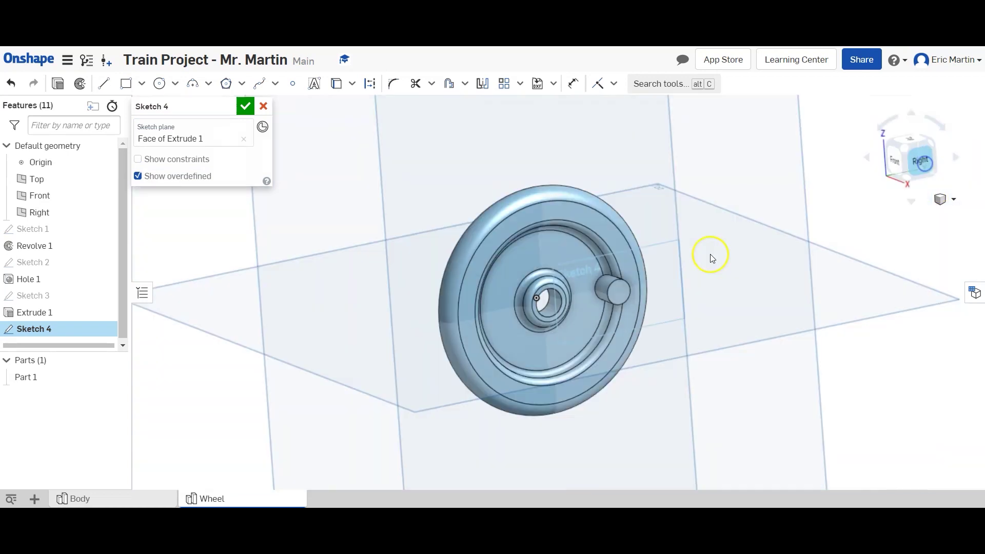
pyautogui.click(160, 88)
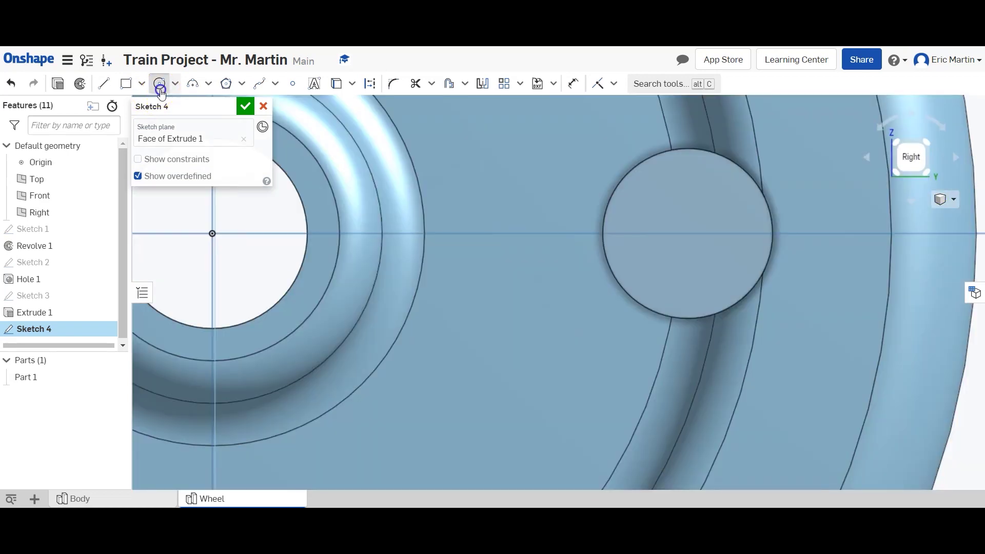
pyautogui.click(689, 234)
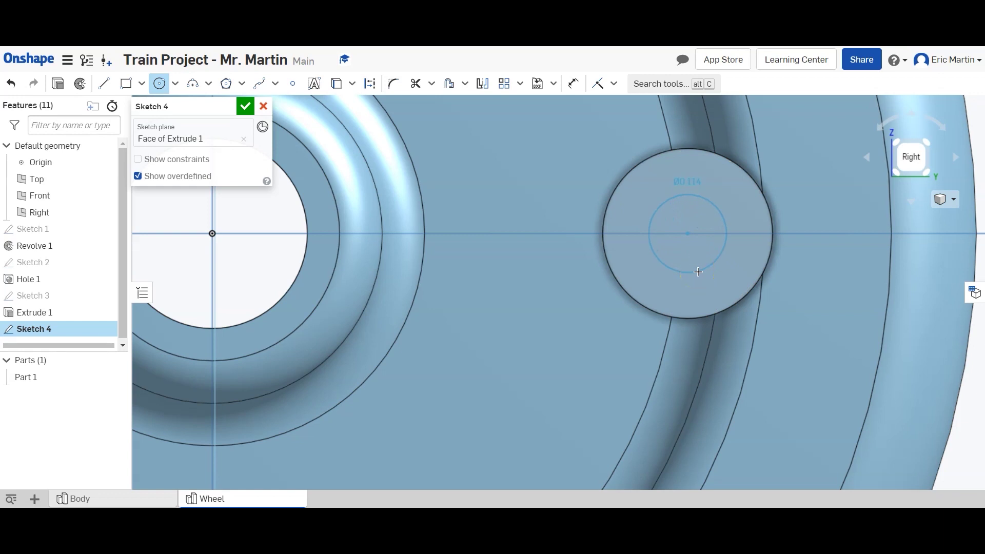
pyautogui.moveTo(698, 271); pyautogui.dragTo(698, 272)
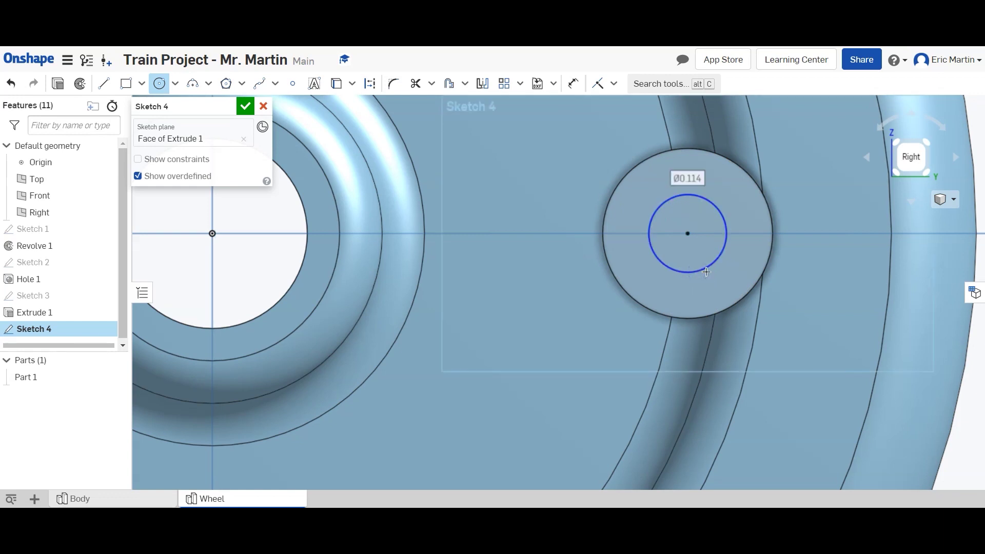
pyautogui.write('.125')
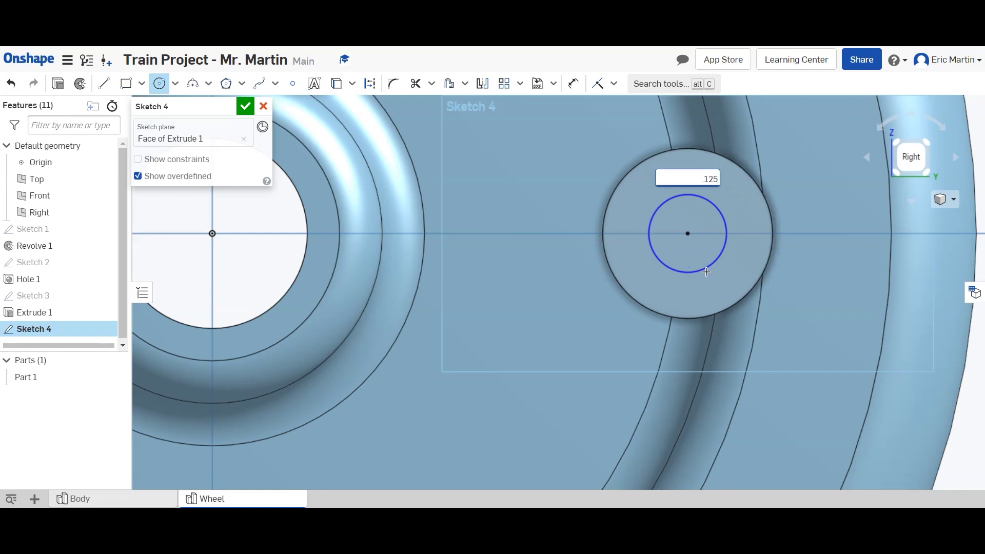
pyautogui.write('.125')
pyautogui.press('Return')
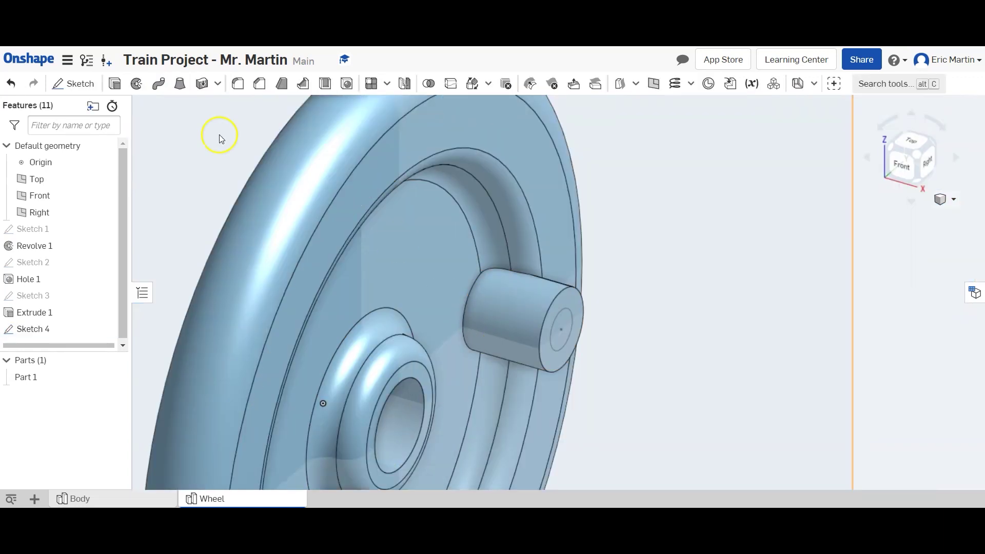
# - Extrude the 0.125 in circle outward from the boss as a pin added to the wheel
pyautogui.click(115, 84)
pyautogui.click(558, 318)
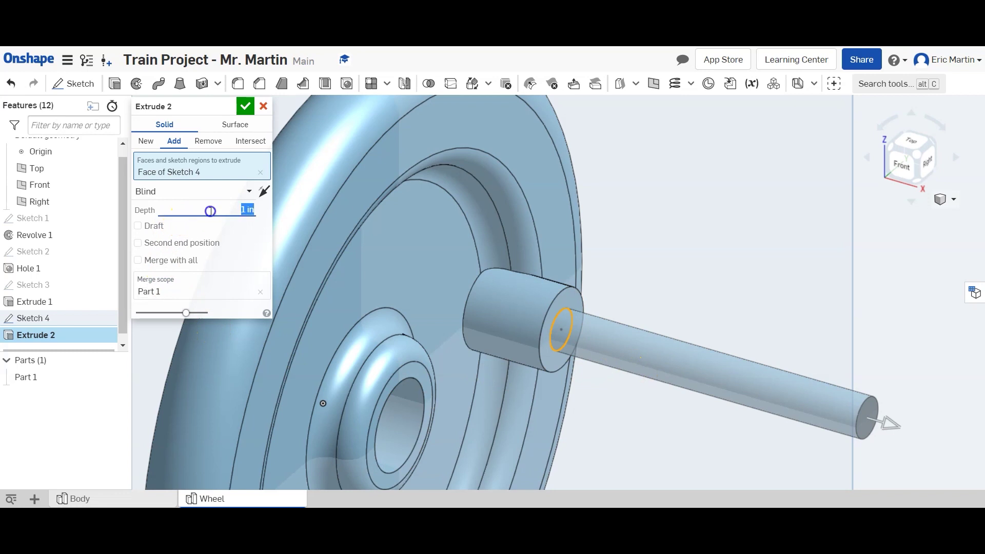
# - Sketch a point at the center of the small pin's end face and finish the sketch
pyautogui.click(926, 162)
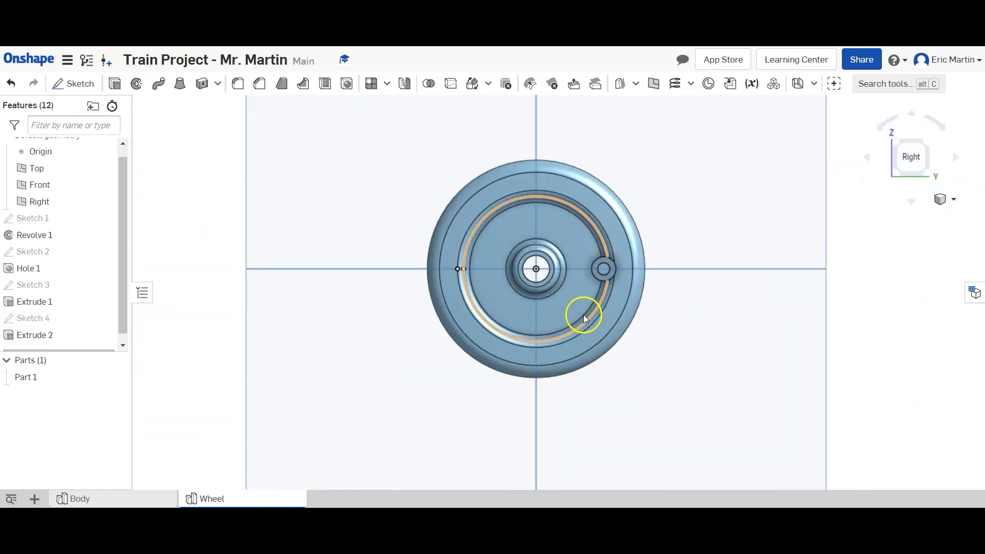
pyautogui.scroll(7, 617, 255)
pyautogui.scroll(2, 616, 254)
pyautogui.click(77, 80)
pyautogui.click(636, 306)
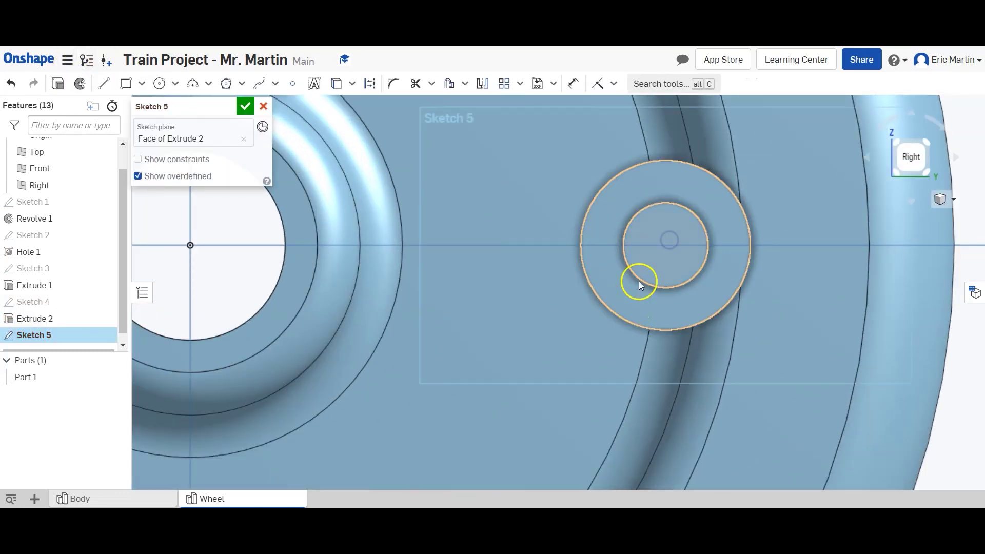
pyautogui.click(292, 83)
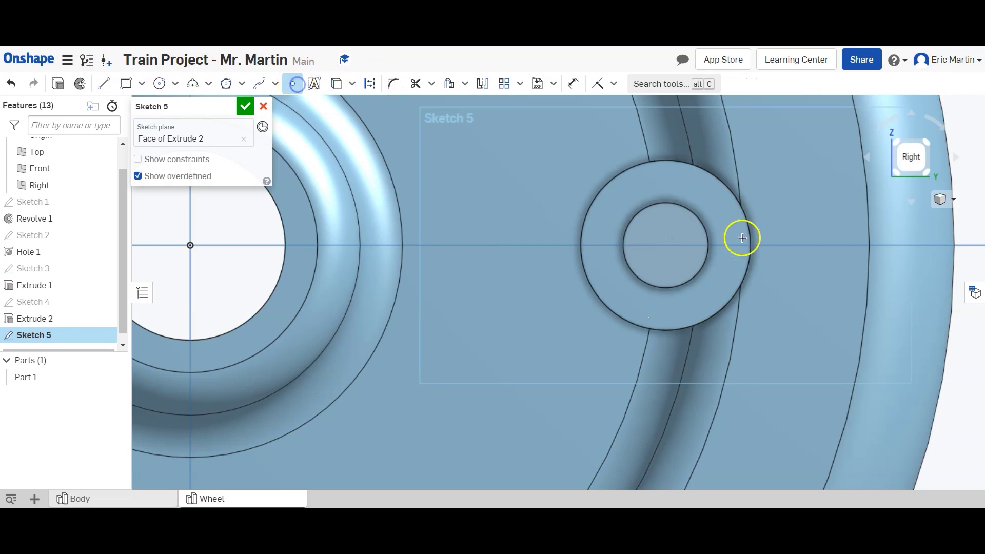
pyautogui.click(663, 248)
pyautogui.click(663, 248)
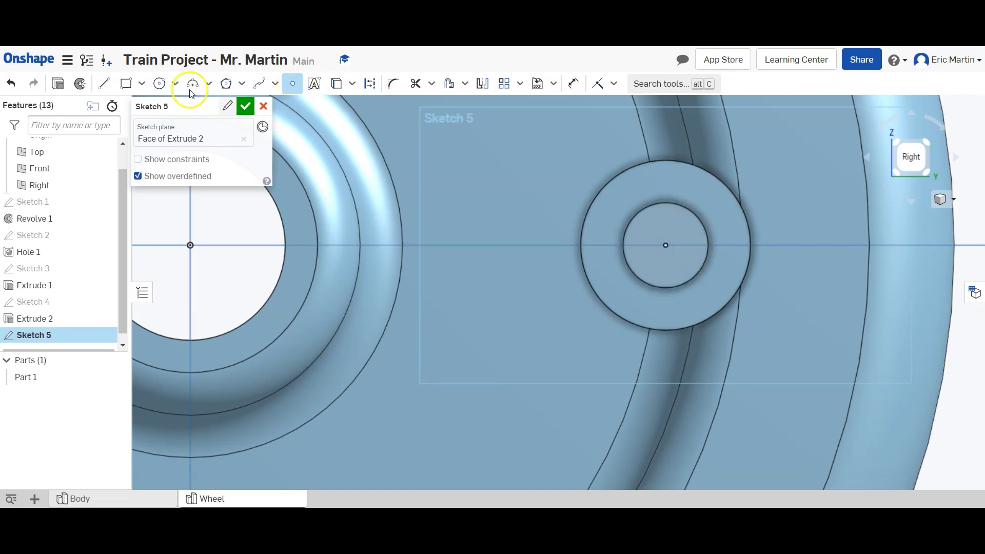
pyautogui.click(245, 105)
# - Cut a simple blind hole at the sketched point on the pin, 0.0625 in in diameter and 0.25 in deep
pyautogui.scroll(-3, 893, 147)
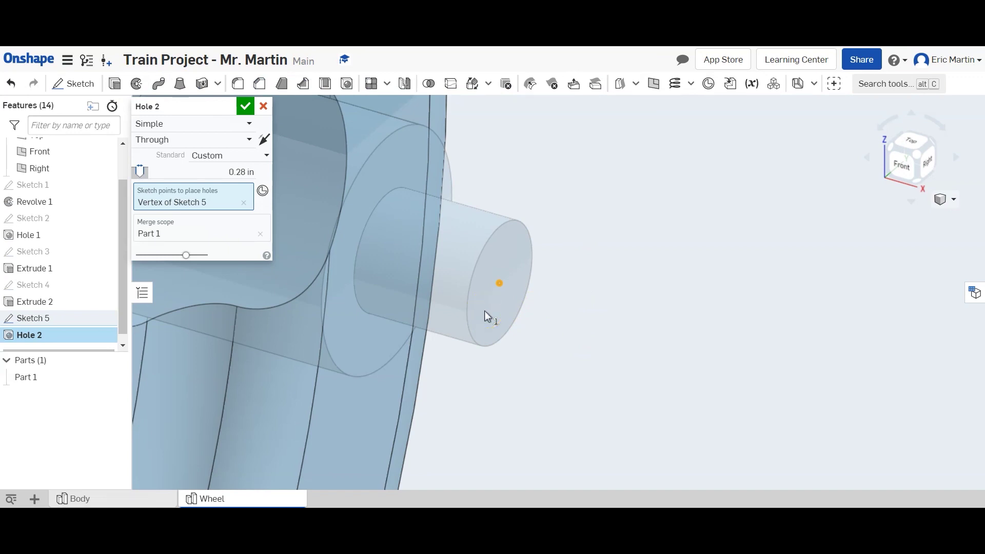
pyautogui.click(218, 173)
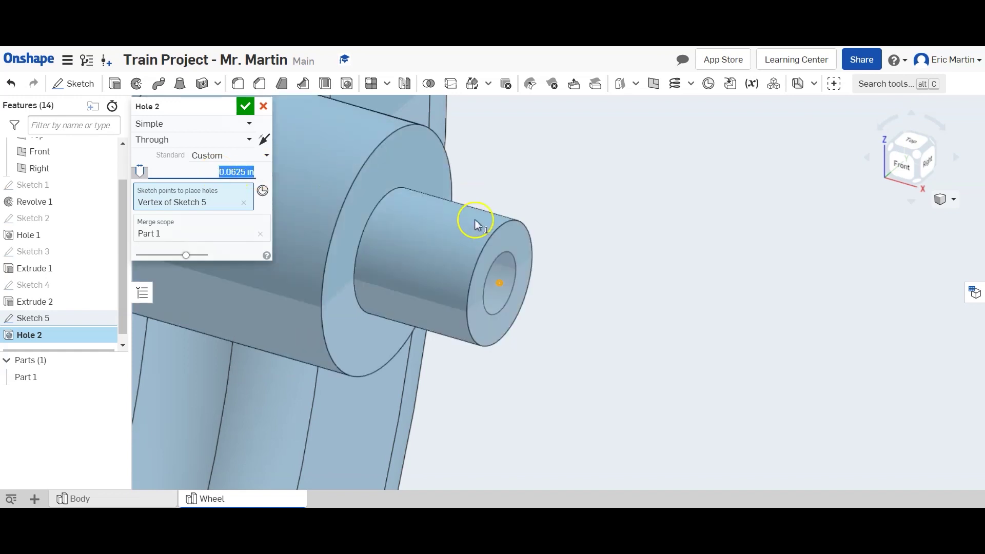
pyautogui.click(145, 137)
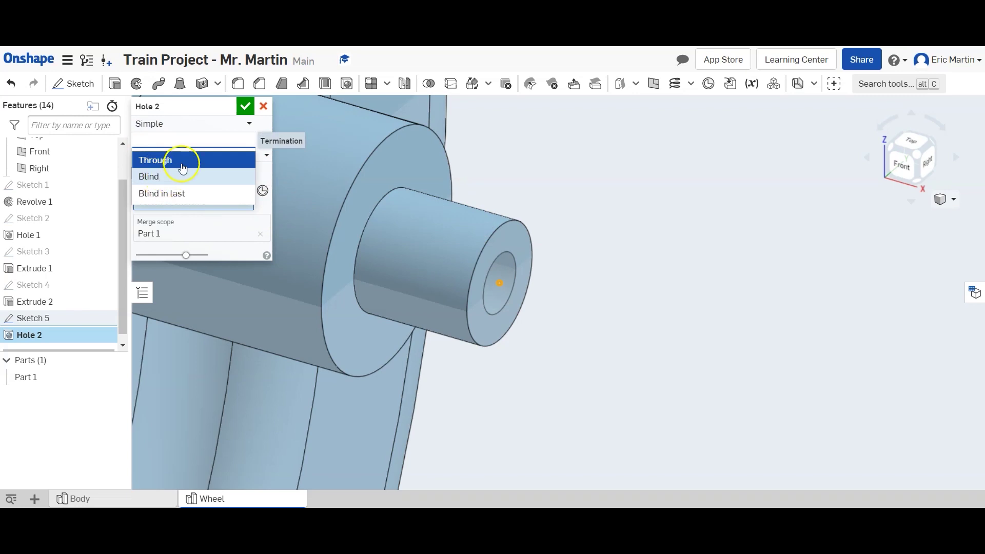
pyautogui.click(168, 185)
pyautogui.click(217, 172)
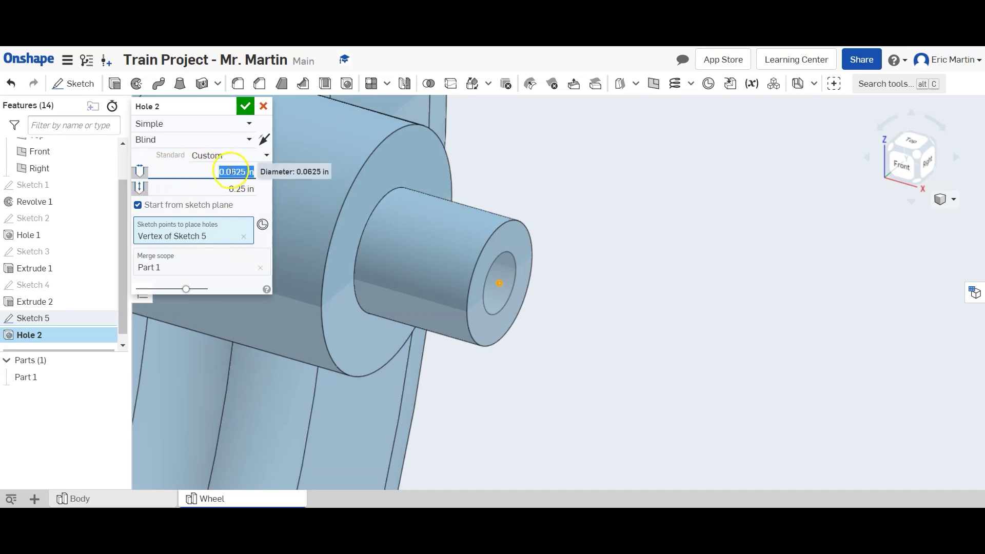
pyautogui.press('Tab')
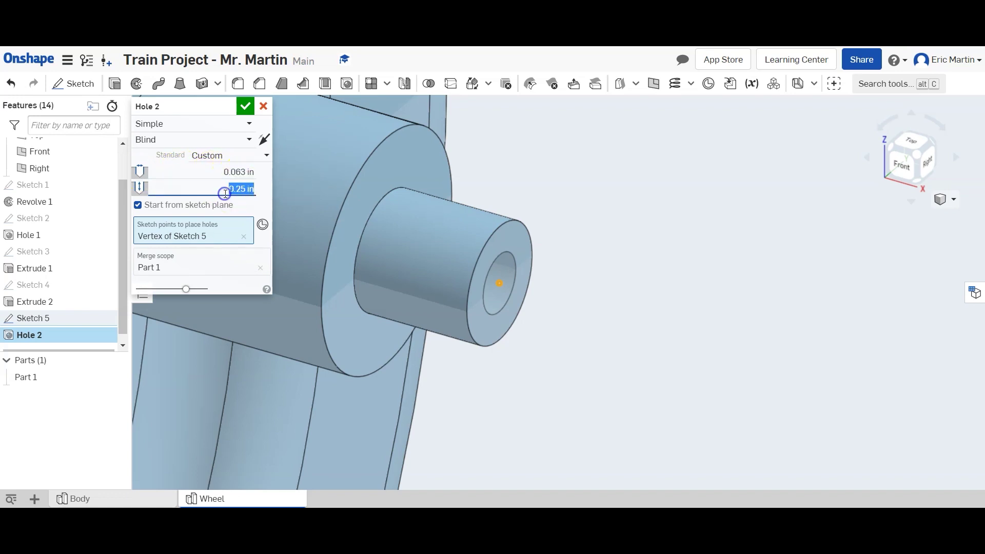
pyautogui.click(245, 106)
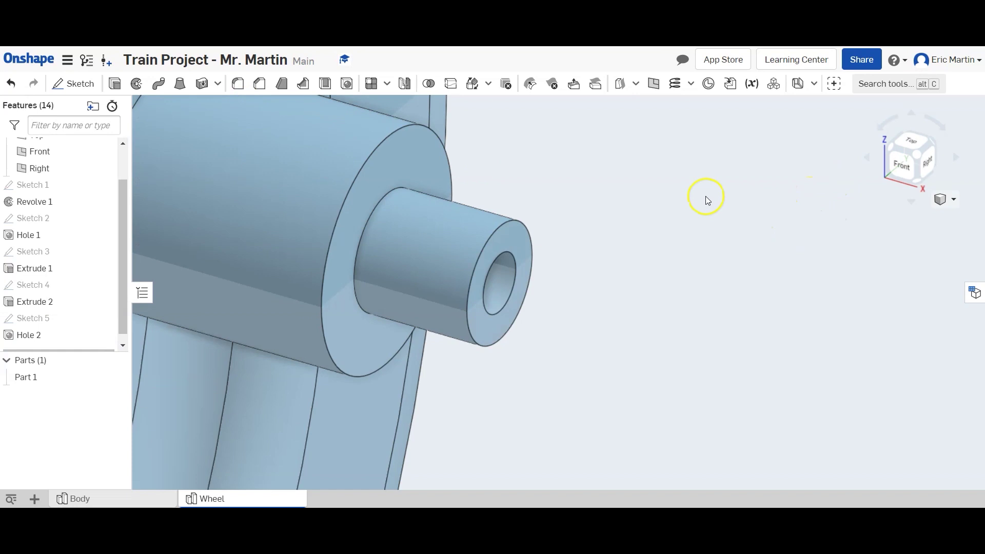
# - Start a sketch on the wheel's flat back face and draw a 1.25 in diameter circle centered on the origin
pyautogui.click(917, 150)
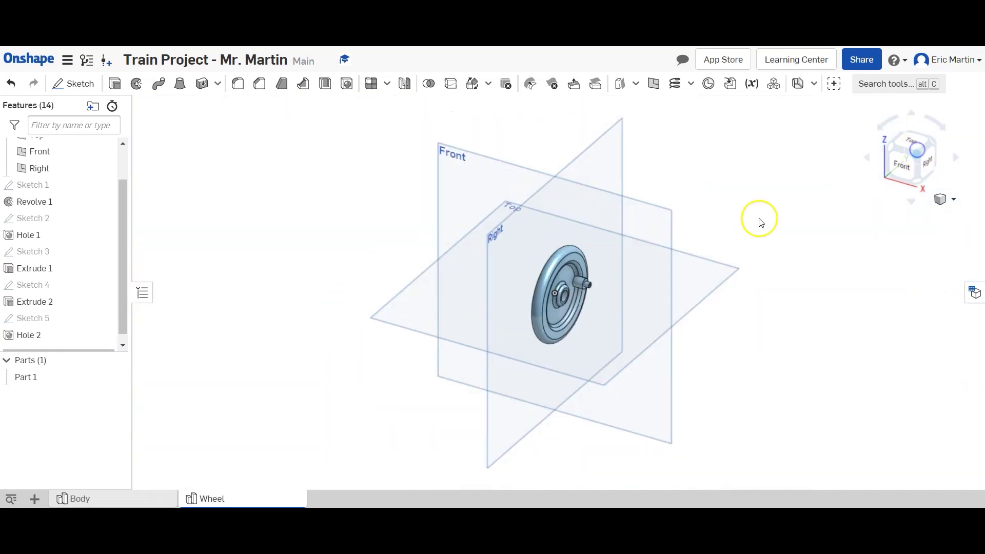
pyautogui.click(889, 148)
pyautogui.scroll(6, 539, 354)
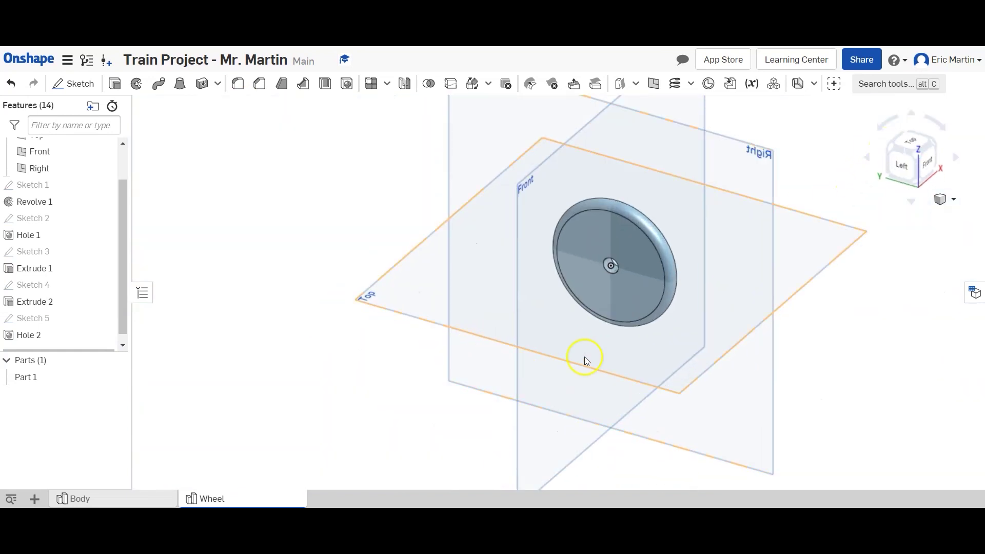
pyautogui.moveTo(535, 397); pyautogui.dragTo(528, 404, button='middle')
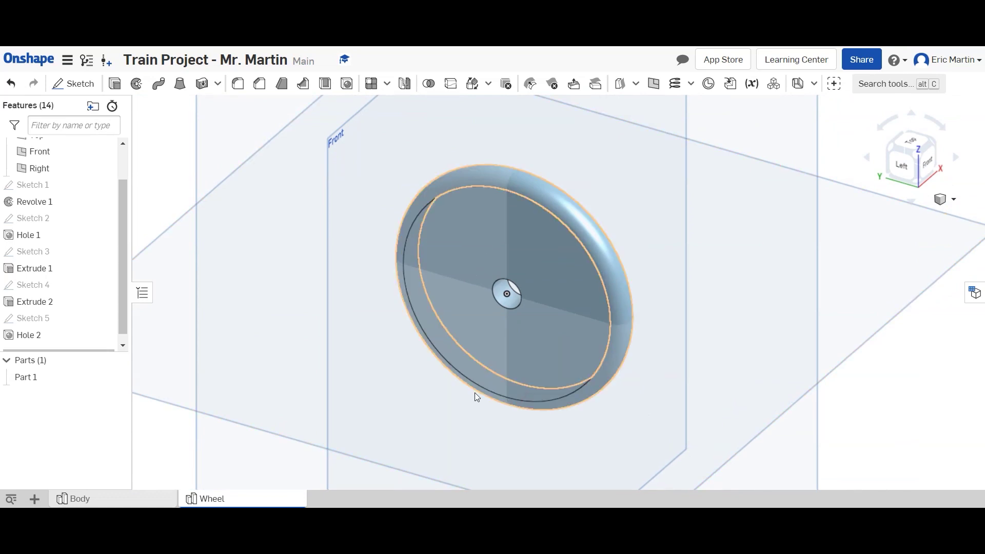
pyautogui.click(74, 83)
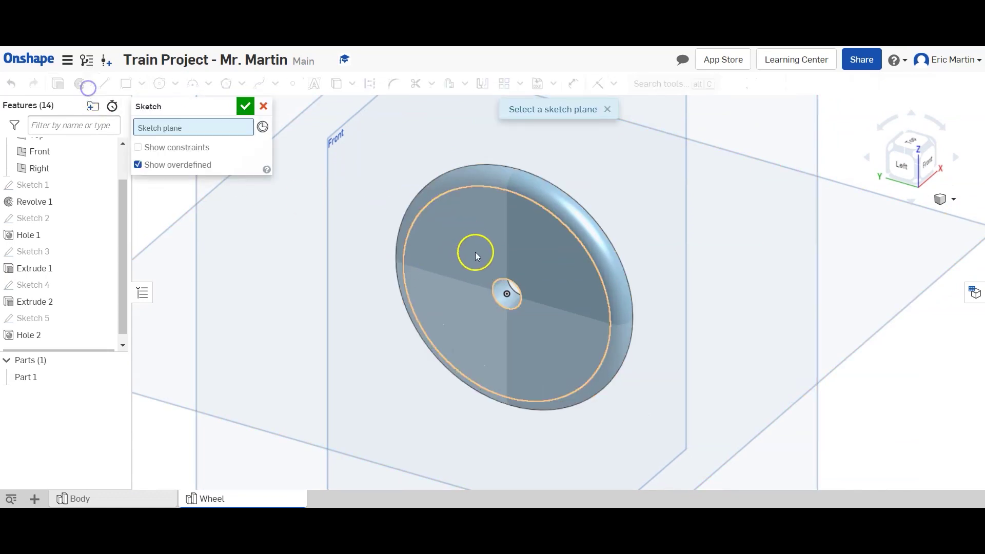
pyautogui.click(472, 247)
pyautogui.scroll(2, 521, 312)
pyautogui.press('n')
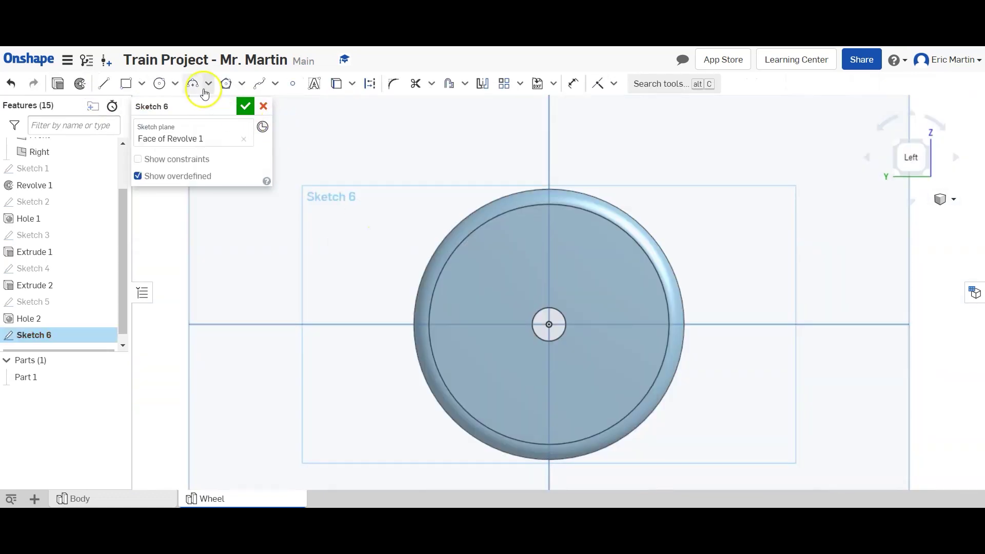
pyautogui.click(160, 84)
pyautogui.click(549, 324)
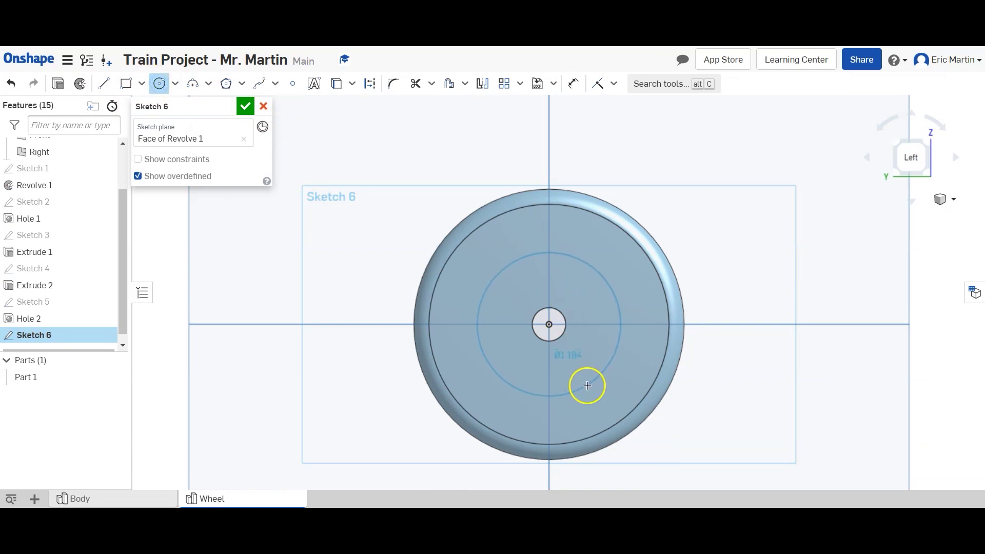
pyautogui.click(588, 386)
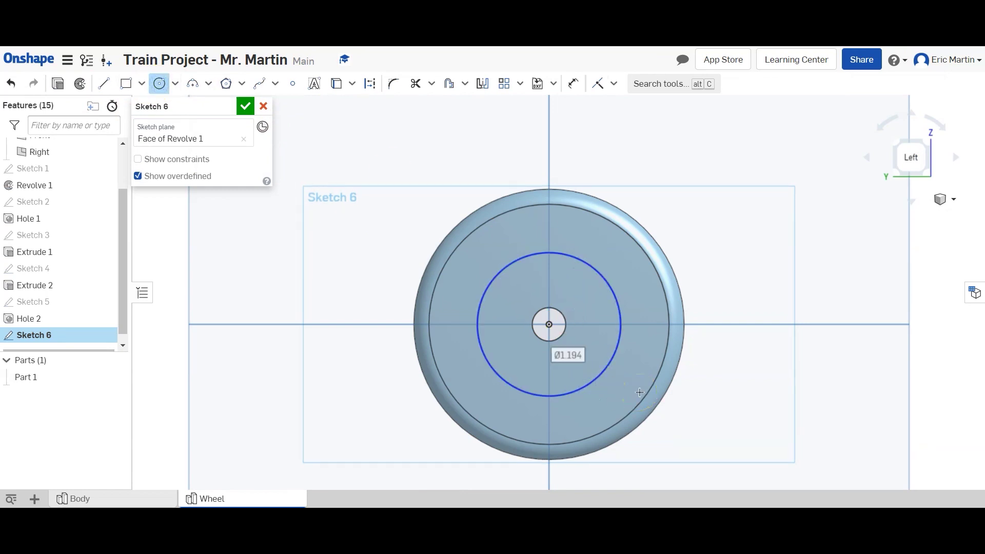
pyautogui.write('1.25')
pyautogui.press('Return')
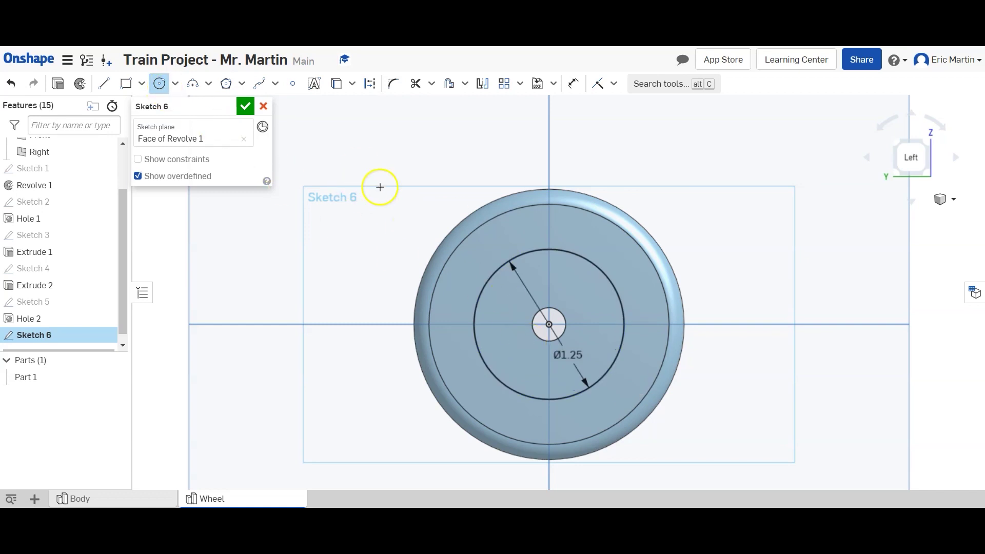
# - Add a concentric 0.75 in diameter circle inside the 1.25 in circle
pyautogui.click(548, 325)
pyautogui.click(584, 341)
pyautogui.write('0.75')
pyautogui.press('Return')
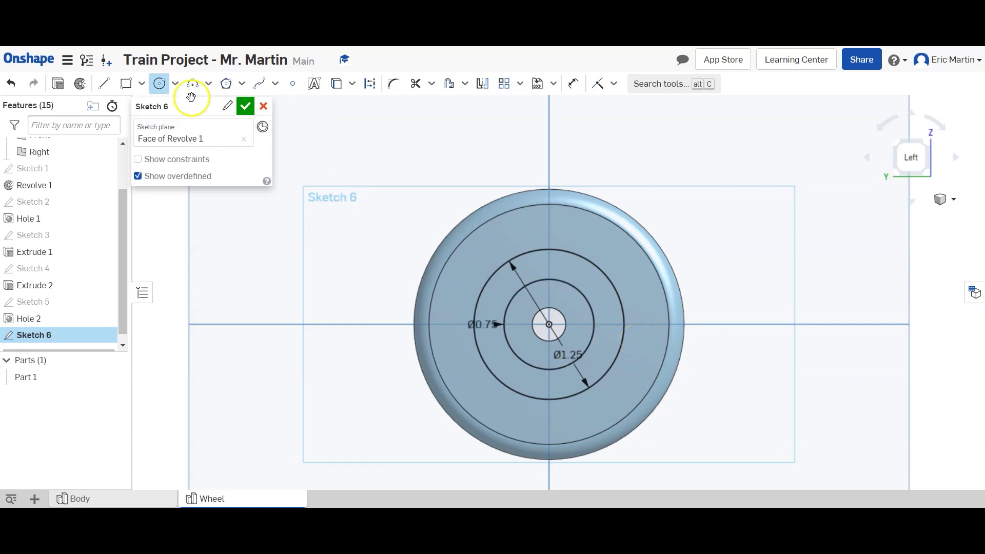
# - Draw three separate radial lines from the wheel's center past the rim, spread across the upper-right quadrant
pyautogui.click(105, 85)
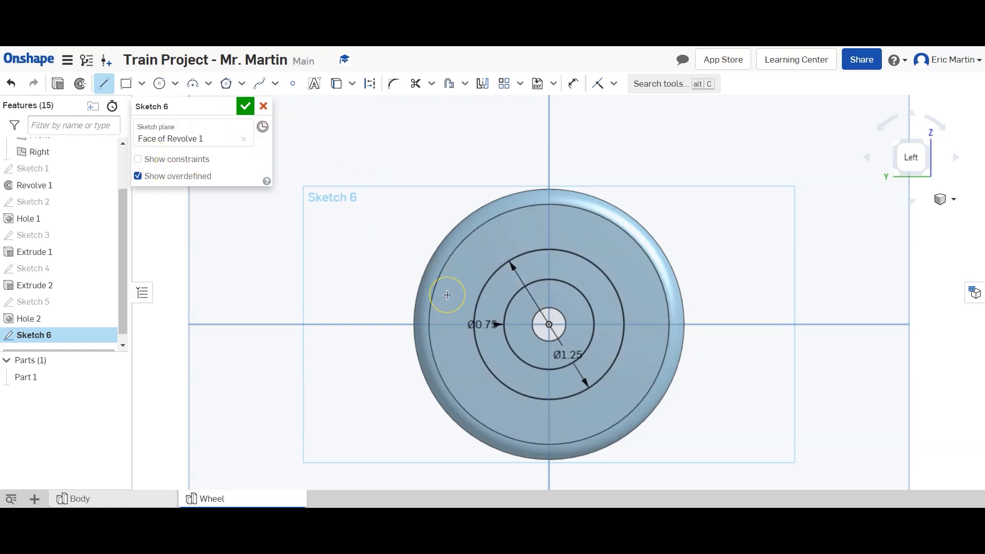
pyautogui.click(547, 323)
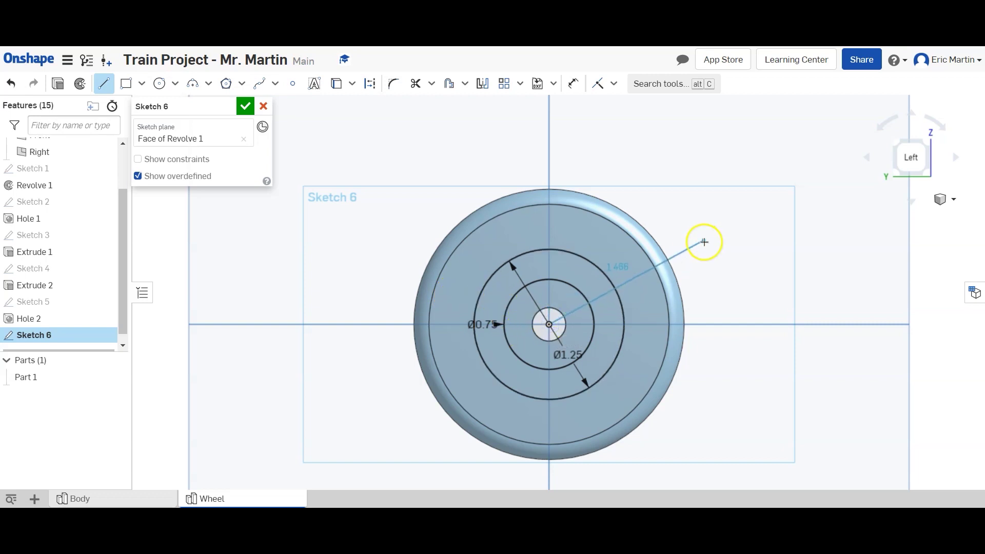
pyautogui.click(726, 252)
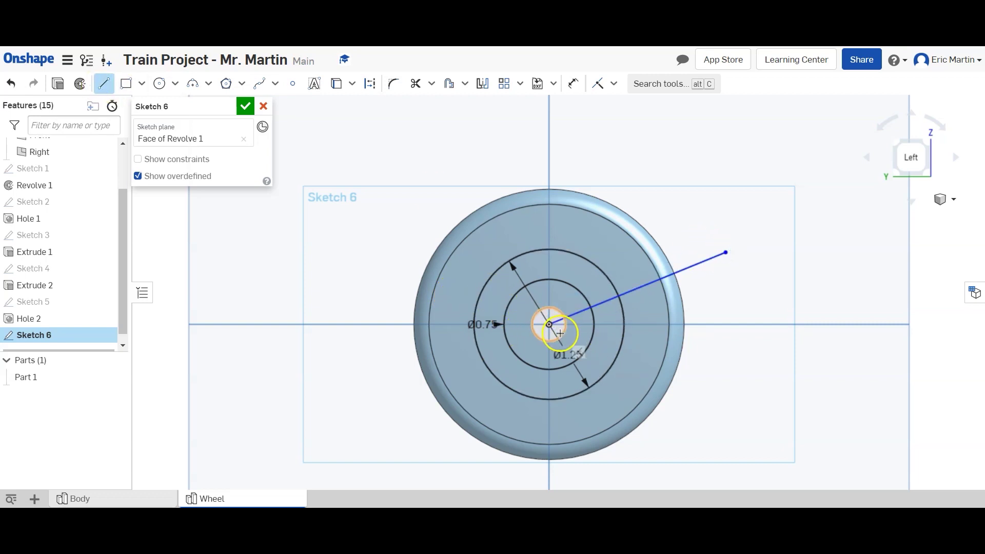
pyautogui.moveTo(549, 327); pyautogui.dragTo(698, 195)
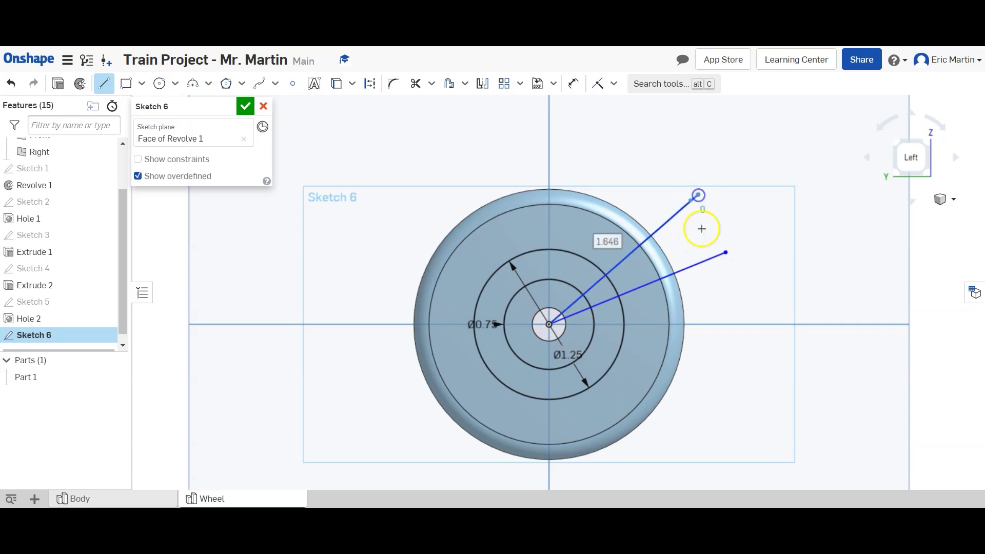
pyautogui.press('Escape')
pyautogui.click(622, 266)
pyautogui.click(104, 83)
pyautogui.click(549, 324)
pyautogui.click(610, 160)
pyautogui.press('Escape')
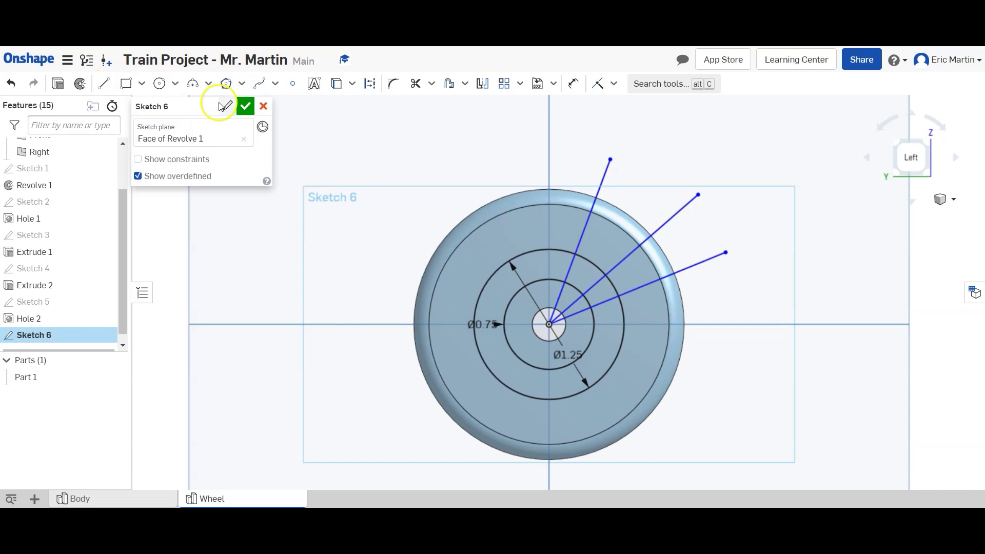
# - Draw three more radial lines from the wheel's center past the rim, spread across the upper-left quadrant
pyautogui.click(104, 84)
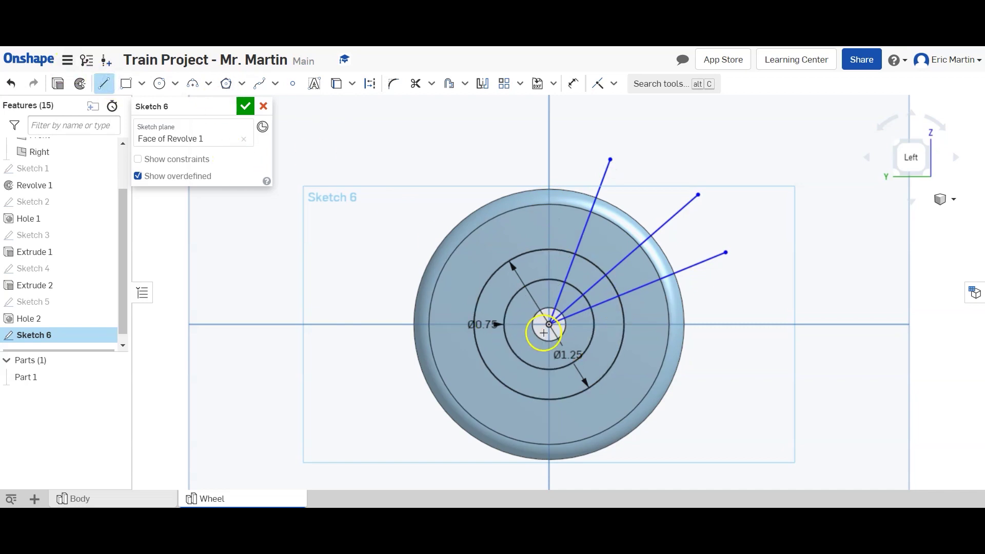
pyautogui.click(427, 200)
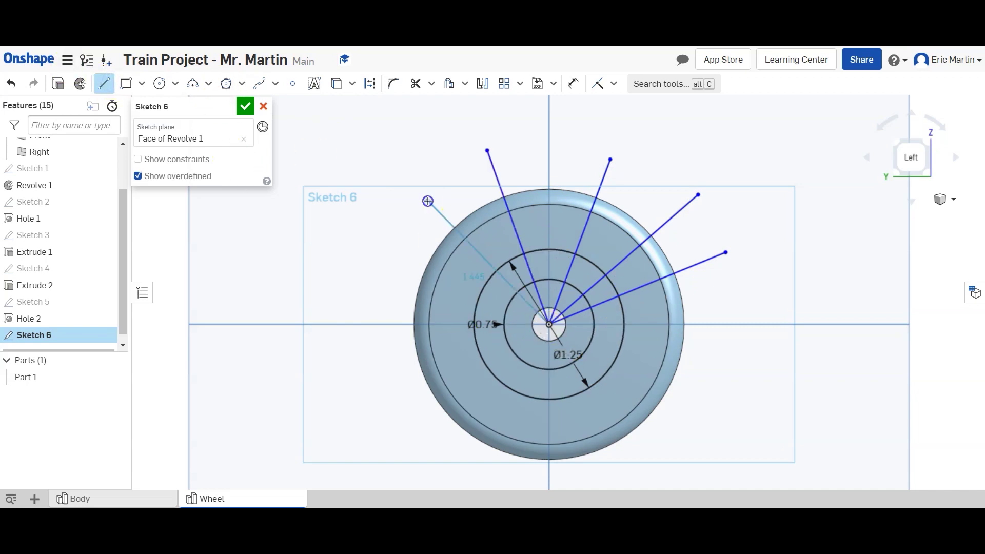
pyautogui.press('Escape')
pyautogui.click(103, 85)
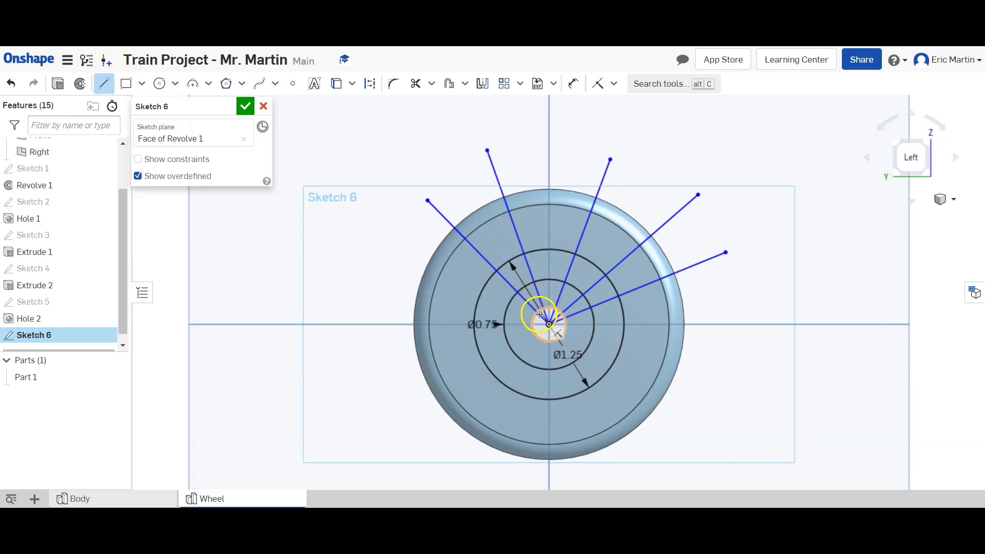
pyautogui.moveTo(548, 324); pyautogui.dragTo(391, 265)
pyautogui.press('Escape')
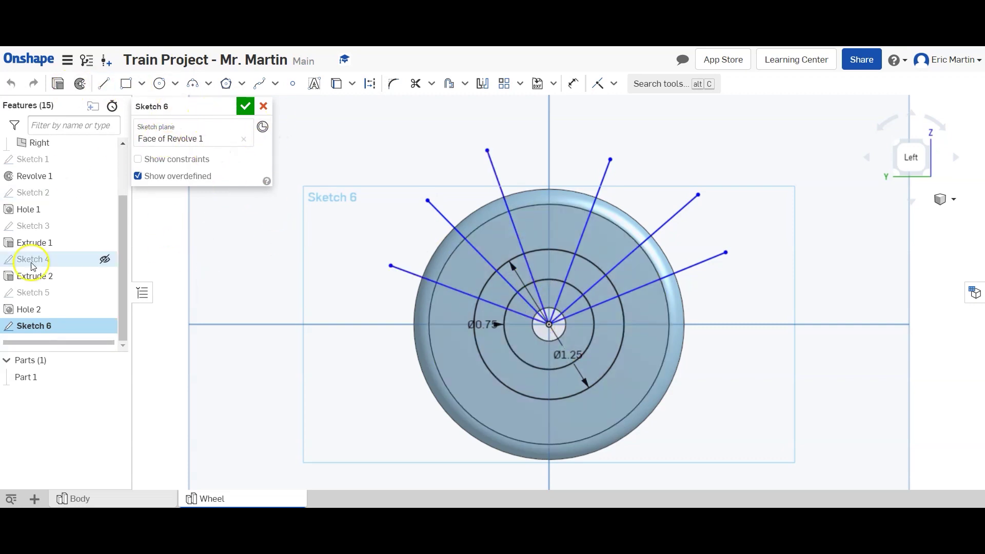
# - Draw six radial lines from the wheel's center past the rim across the lower half, three in each quadrant
pyautogui.click(103, 83)
pyautogui.click(548, 324)
pyautogui.click(408, 375)
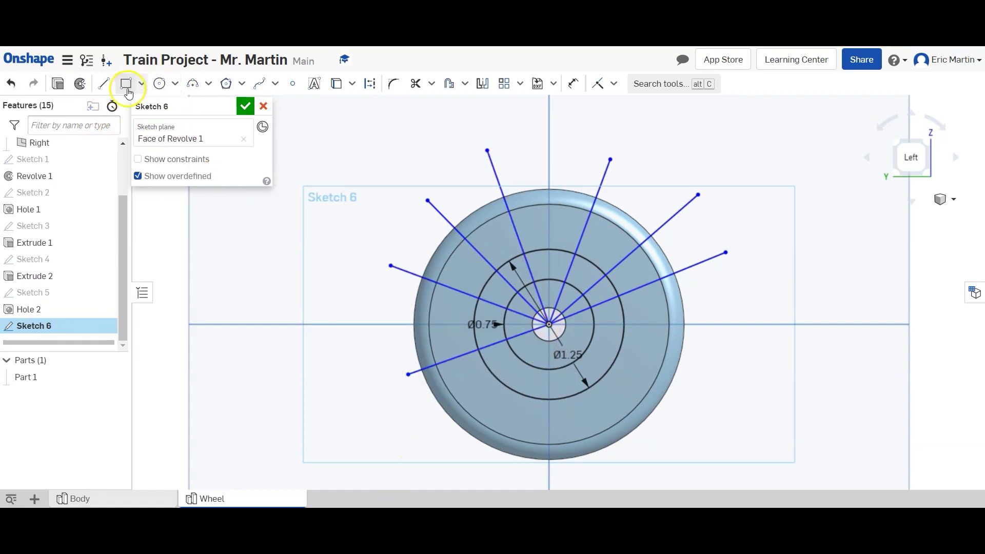
pyautogui.click(103, 83)
pyautogui.click(548, 324)
pyautogui.click(606, 465)
pyautogui.press('Escape')
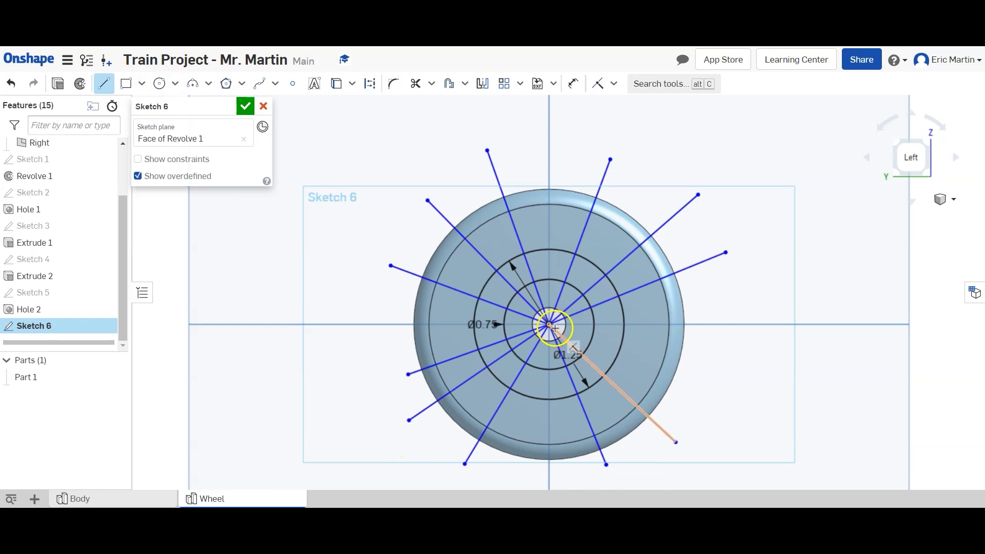
pyautogui.click(548, 325)
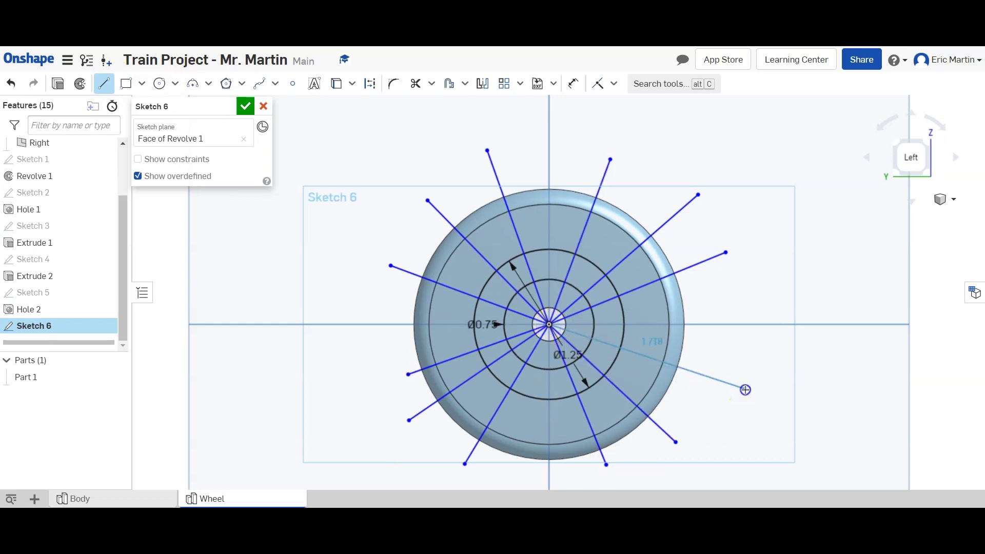
pyautogui.click(745, 388)
pyautogui.press('Escape')
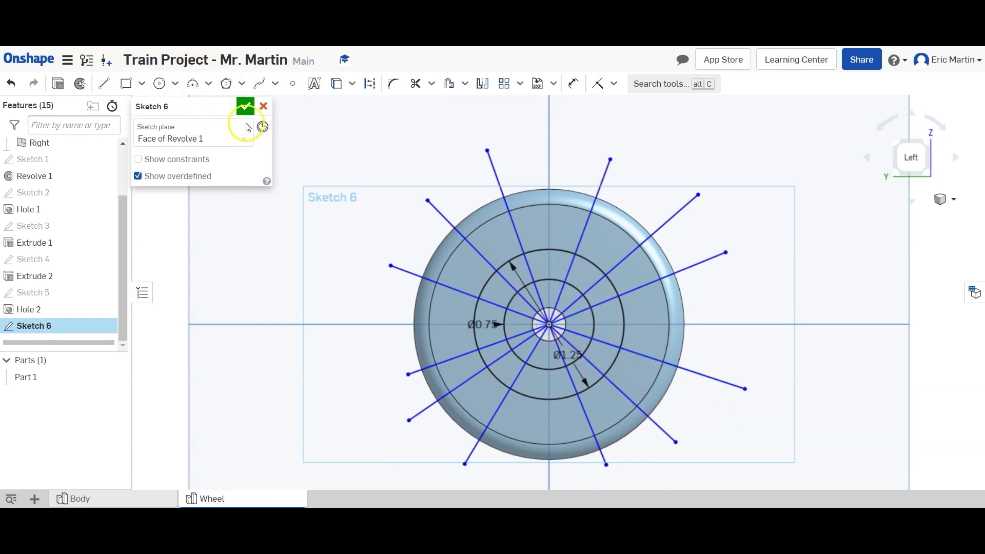
# - Dimension the angle between the lowest upper-right radial line and the horizontal axis as 15°
pyautogui.click(573, 86)
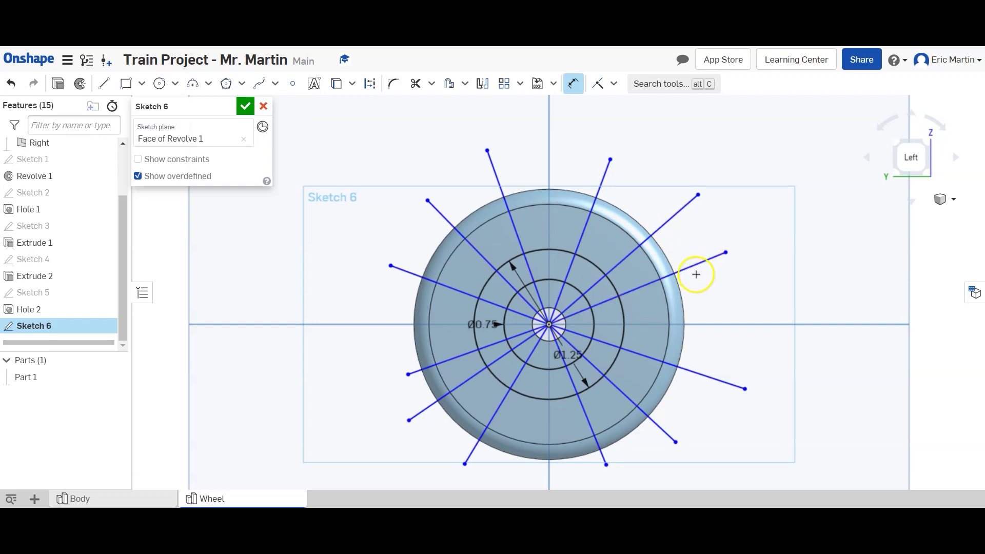
pyautogui.click(644, 284)
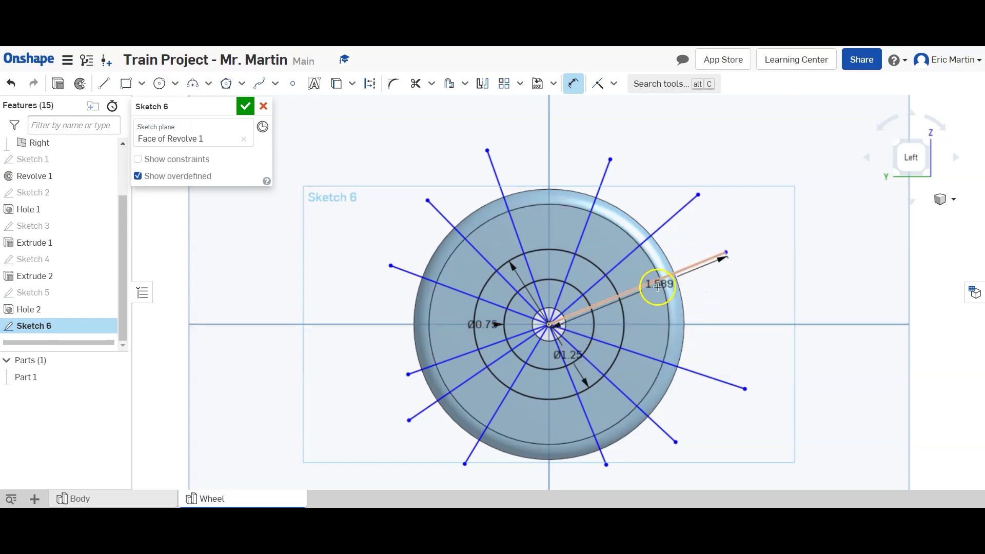
pyautogui.click(649, 323)
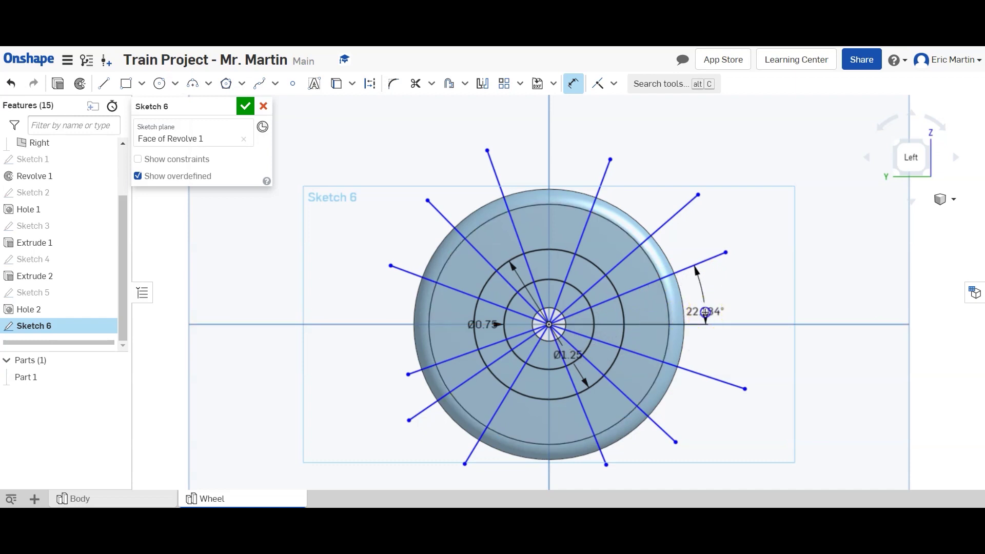
pyautogui.click(704, 311)
pyautogui.write('41')
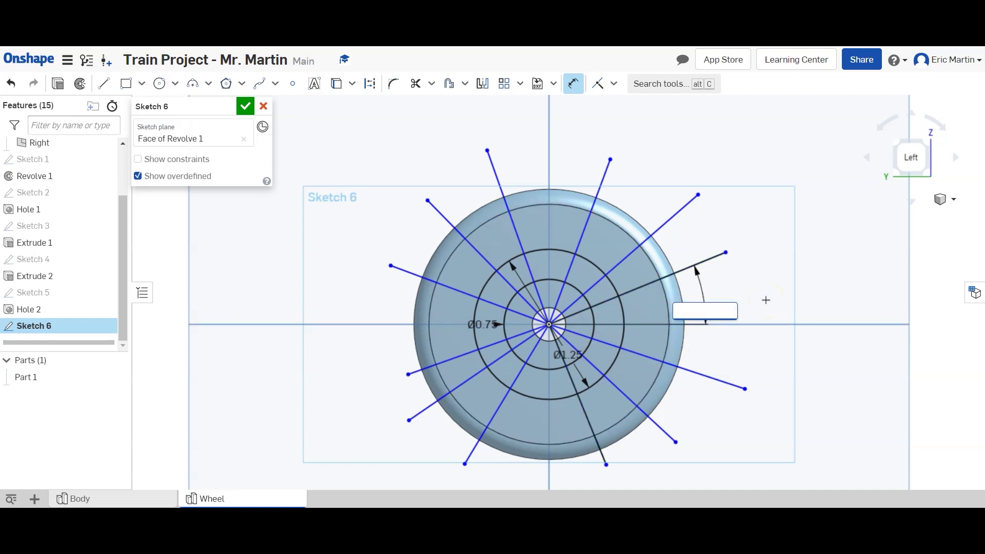
pyautogui.write('15')
pyautogui.press('Return')
# - Dimension the angle between the first and second upper-right radial lines as 30°
pyautogui.click(707, 284)
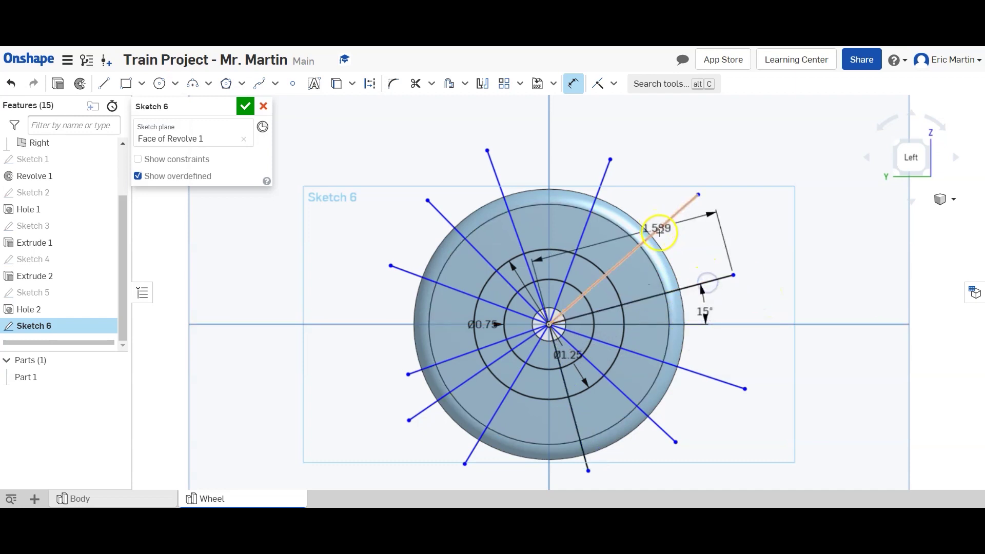
pyautogui.click(653, 234)
pyautogui.click(638, 280)
pyautogui.write('30')
pyautogui.press('Return')
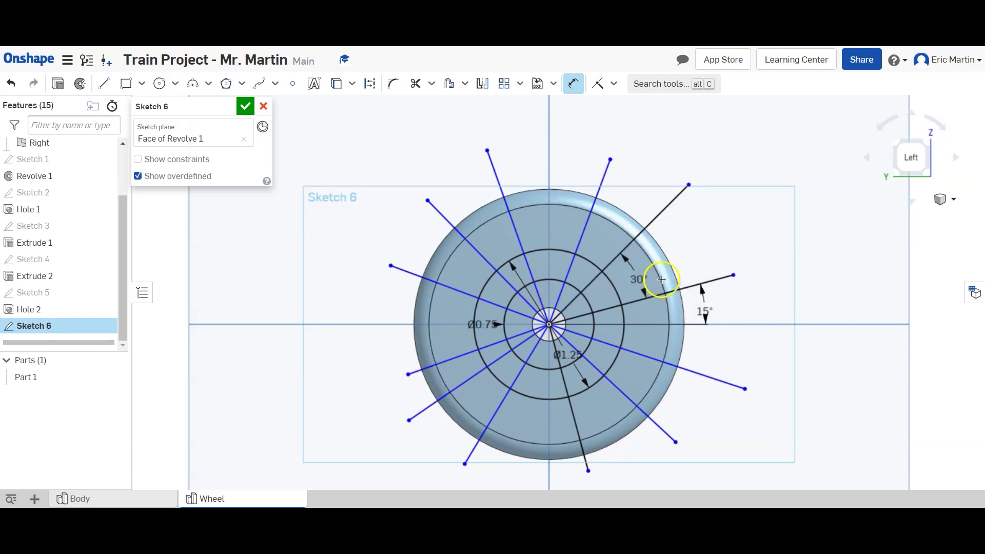
# - Dimension the angle between the second and third upper-right radial lines as 30°
pyautogui.click(651, 224)
pyautogui.click(586, 224)
pyautogui.click(605, 230)
pyautogui.write('30')
pyautogui.press('Return')
pyautogui.press('Escape')
# - Dimension the angle between the steepest upper-right and steepest upper-left radial lines as 30°
pyautogui.click(573, 83)
pyautogui.click(574, 228)
pyautogui.click(515, 231)
pyautogui.click(539, 196)
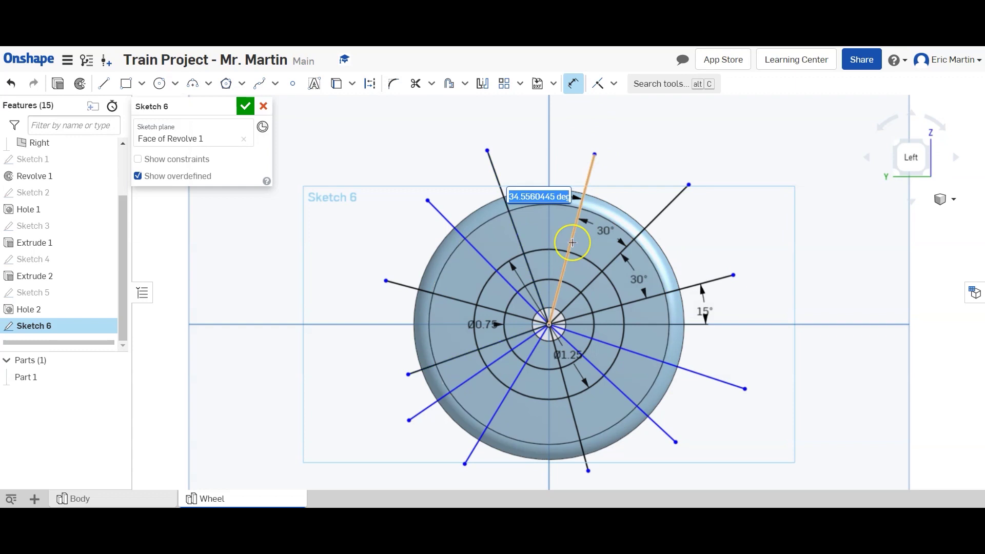
pyautogui.write('30')
pyautogui.press('Return')
# - Dimension the angle between the steepest and middle upper-left radial lines as 30°
pyautogui.click(527, 244)
pyautogui.click(480, 253)
pyautogui.click(478, 234)
pyautogui.write('30')
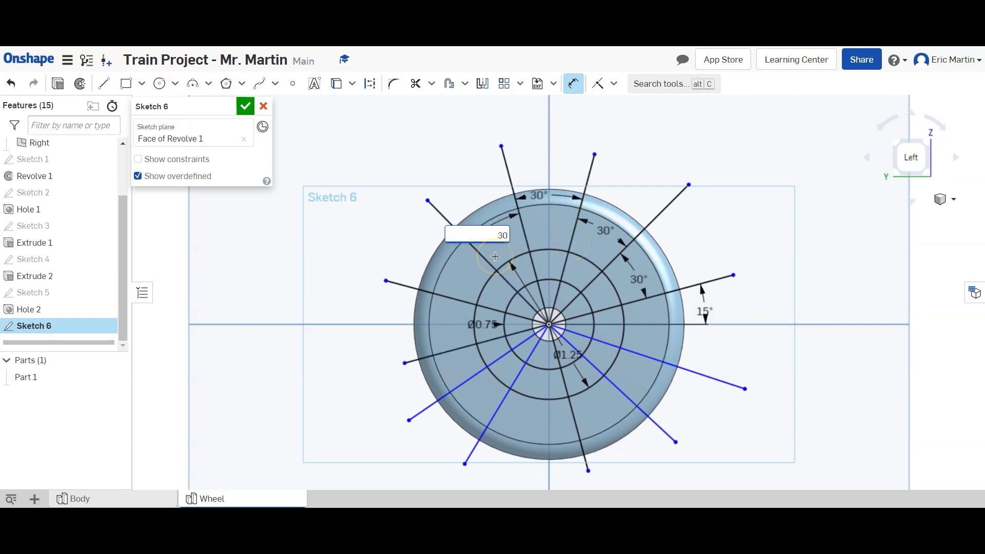
pyautogui.press('Return')
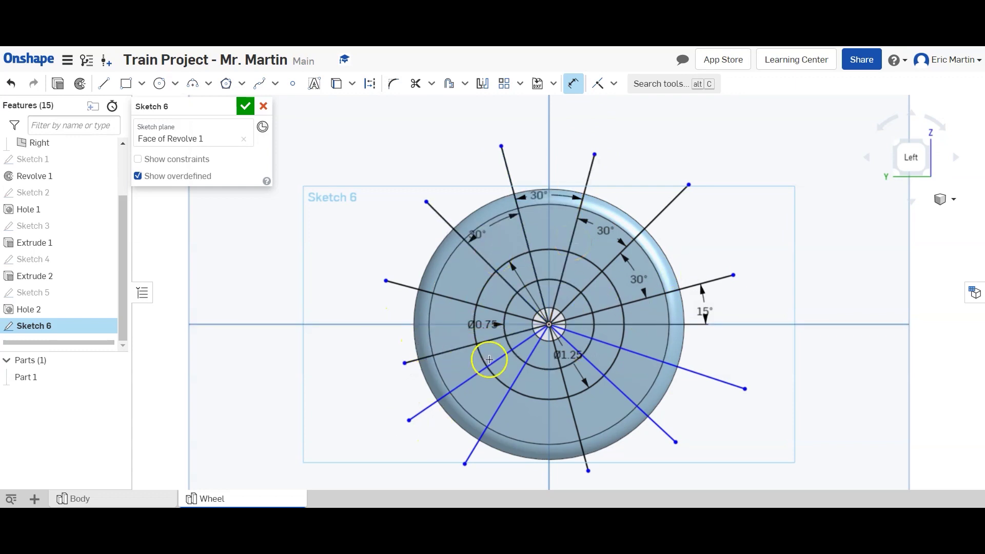
# - Dimension the remaining angles between neighboring radial lines in the lower-left and lower-right quadrants as 30° each
pyautogui.click(429, 358)
pyautogui.click(447, 391)
pyautogui.click(420, 397)
pyautogui.write('30')
pyautogui.press('Return')
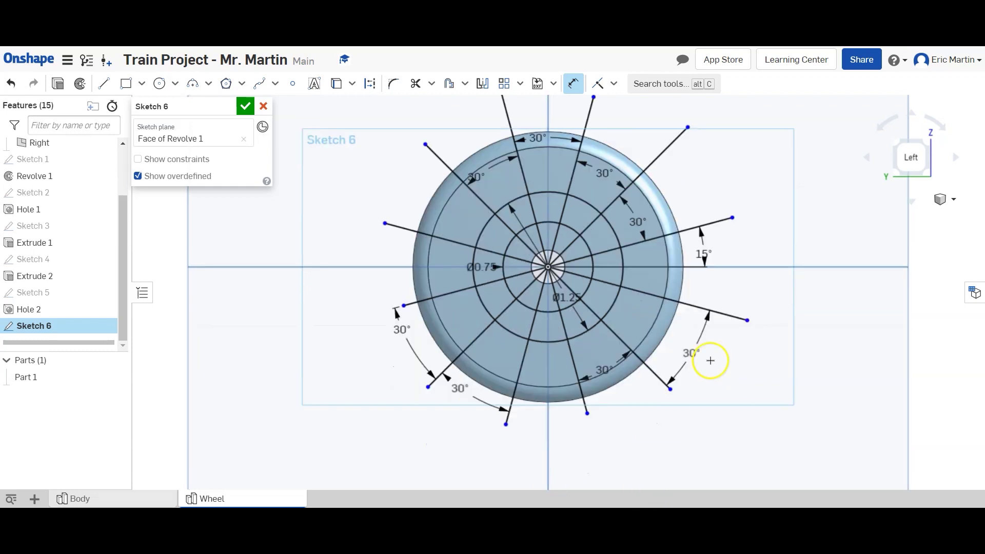
pyautogui.click(407, 294)
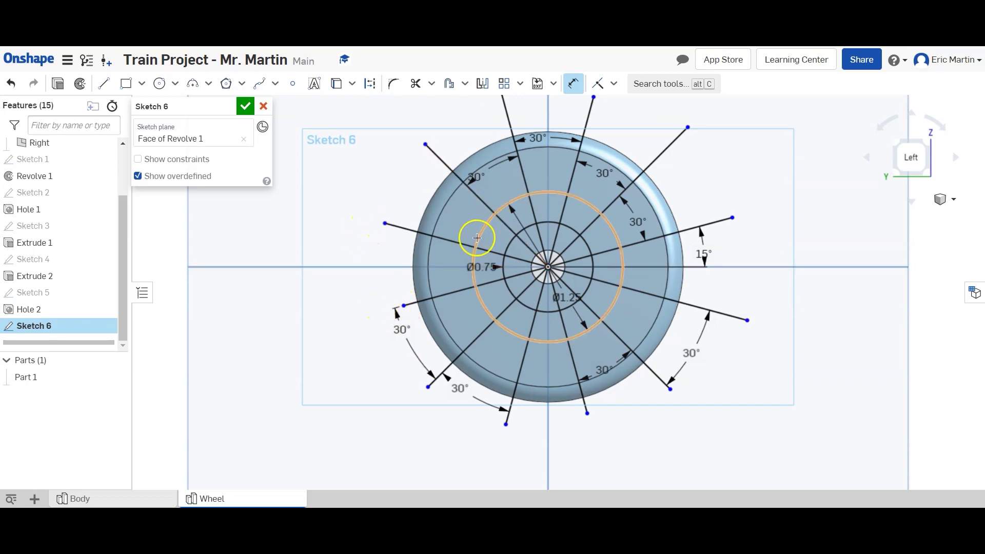
# - Trim the circle arcs on either side of the uppermost sector and the line segments running from that sector to the center
pyautogui.click(416, 83)
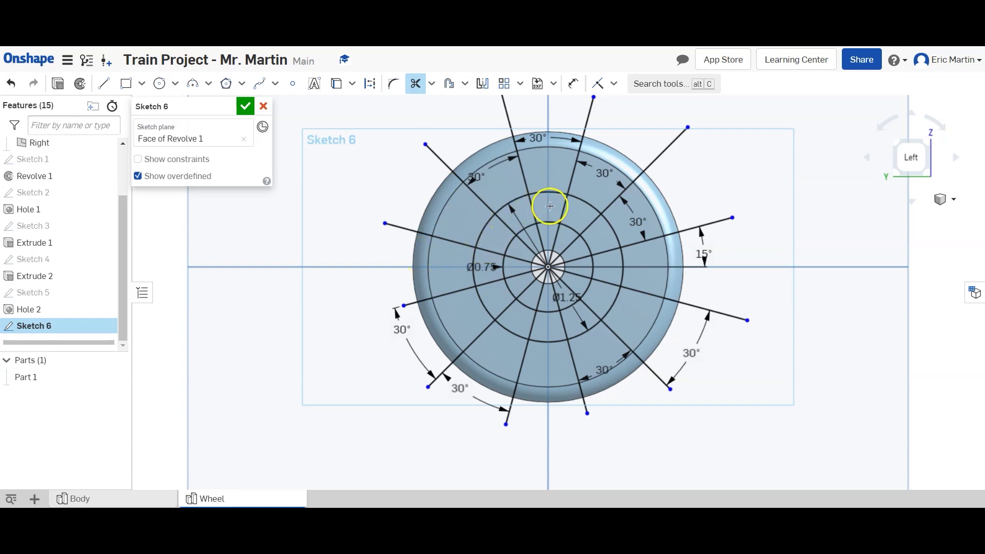
pyautogui.click(499, 204)
pyautogui.click(527, 225)
pyautogui.click(581, 208)
pyautogui.click(547, 238)
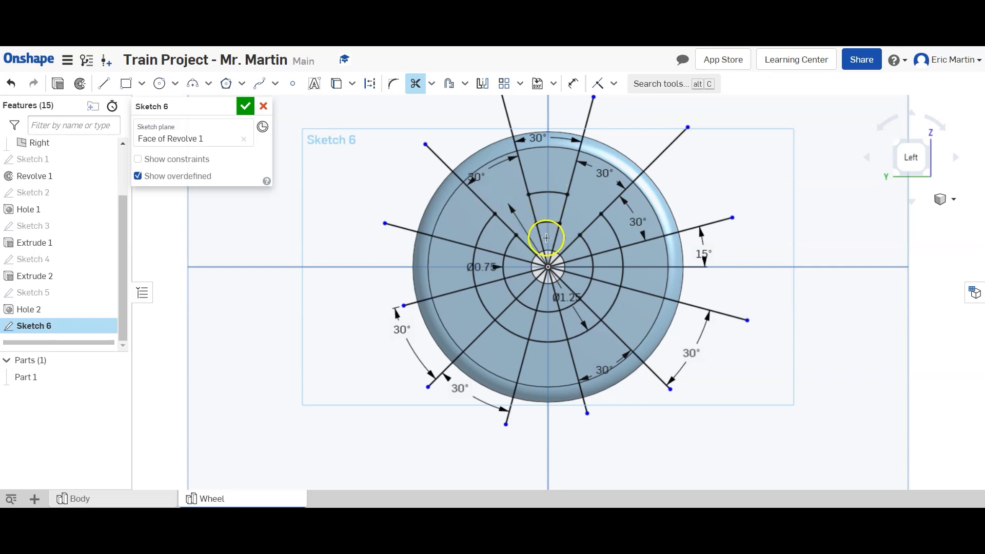
pyautogui.click(555, 237)
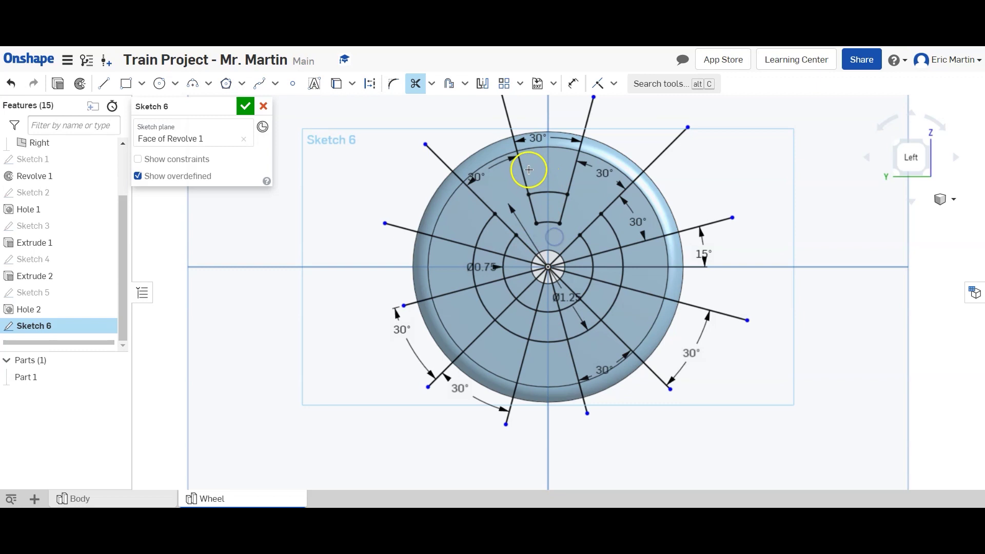
# - Trim the outer line ends of the uppermost window and the excess lines and arcs around the wheel's right and lower windows
pyautogui.click(522, 164)
pyautogui.click(577, 176)
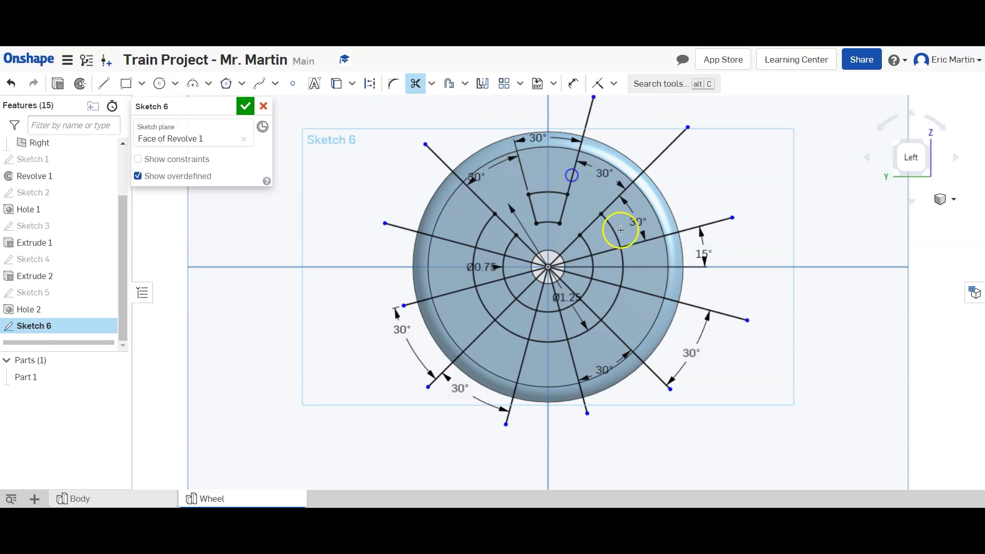
pyautogui.click(569, 247)
pyautogui.click(583, 258)
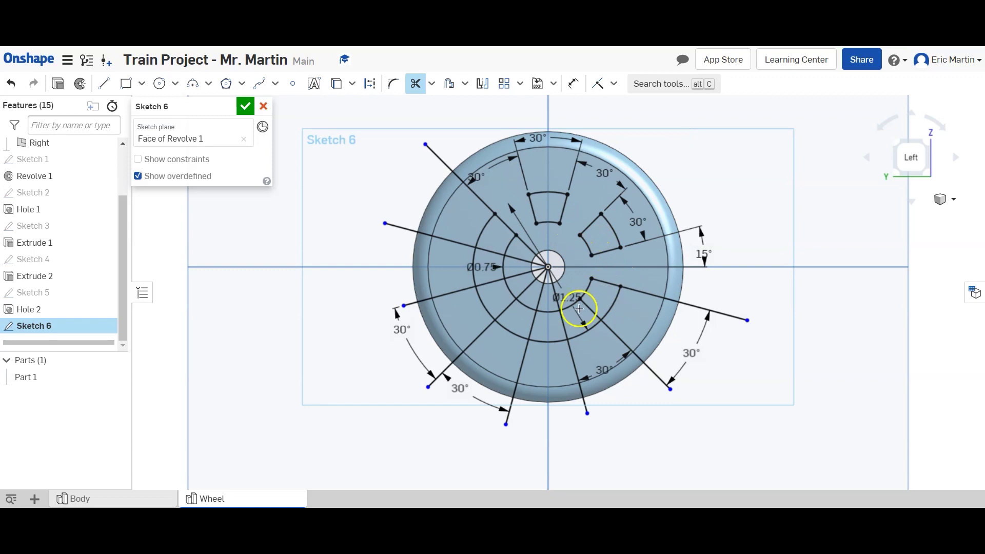
pyautogui.moveTo(579, 308)
pyautogui.mouseDown()
pyautogui.moveTo(531, 288)
pyautogui.moveTo(550, 296)
pyautogui.mouseUp()
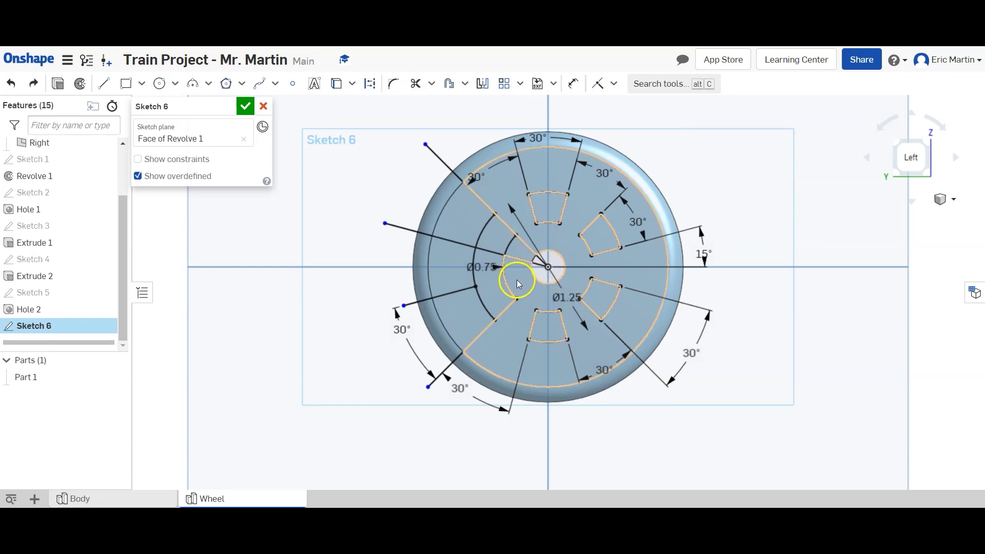
# - Trim the leftover lines and arcs around the wheel's left windows to leave six closed window profiles, and finish the sketch
pyautogui.click(415, 84)
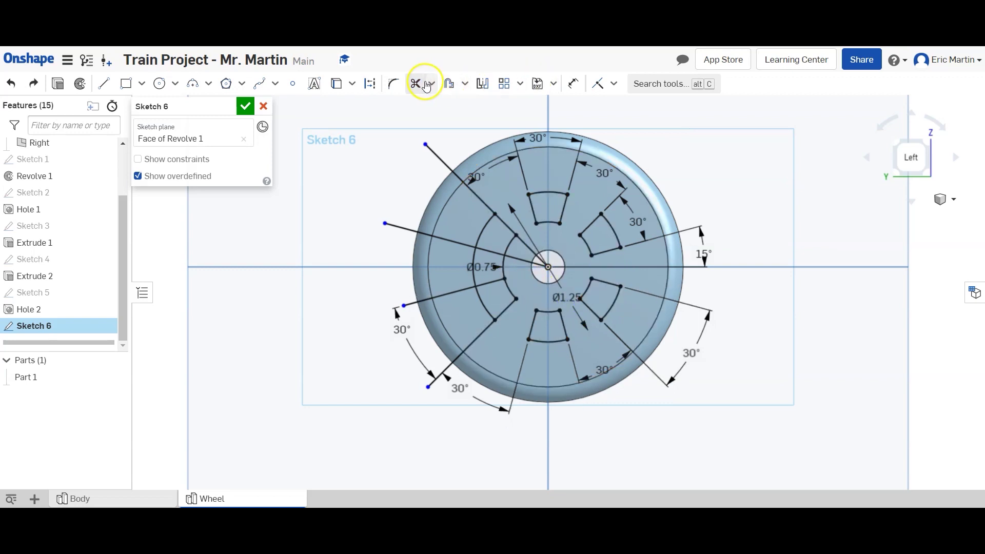
pyautogui.moveTo(498, 249); pyautogui.dragTo(546, 268)
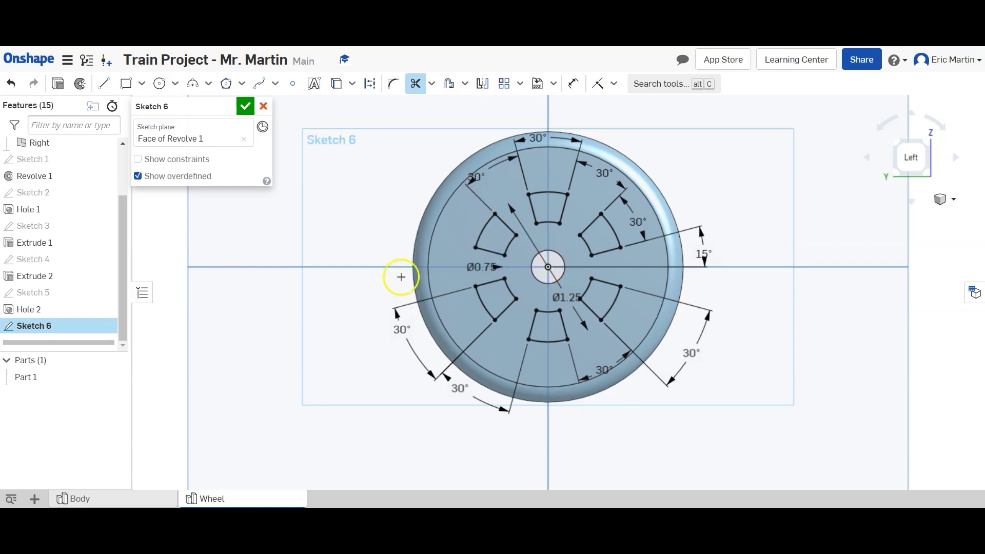
pyautogui.click(245, 106)
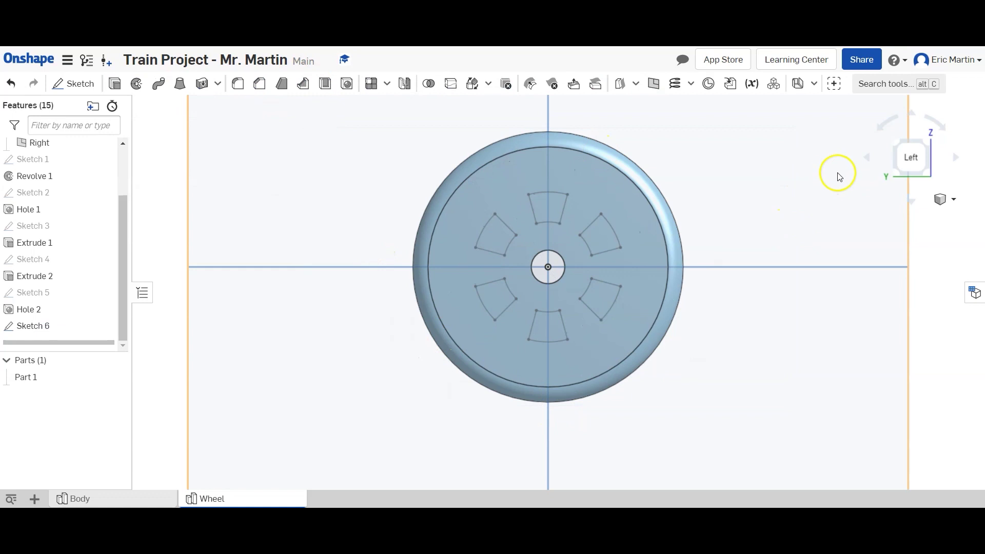
# - Extrude the six window profiles as a Remove cut with the Through all end type
pyautogui.click(898, 151)
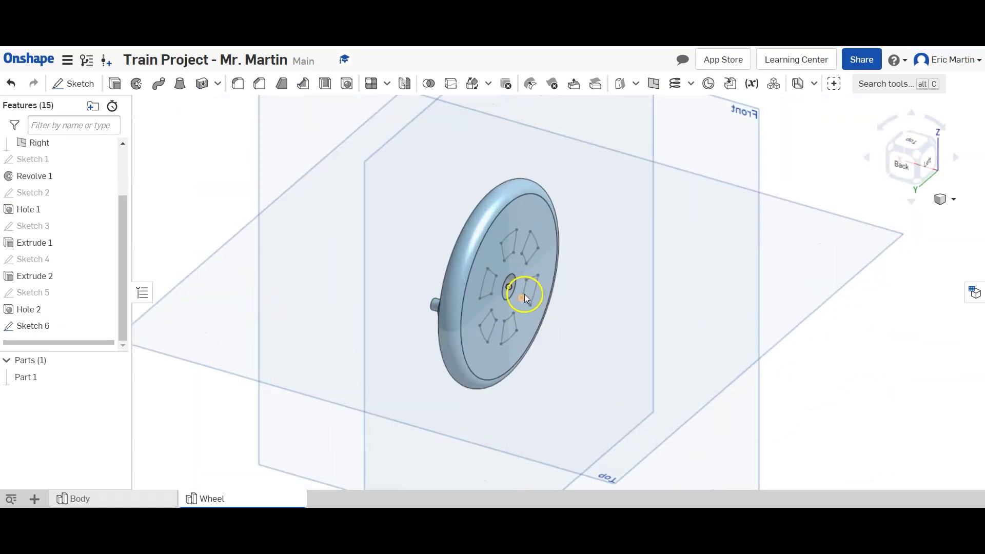
pyautogui.click(114, 84)
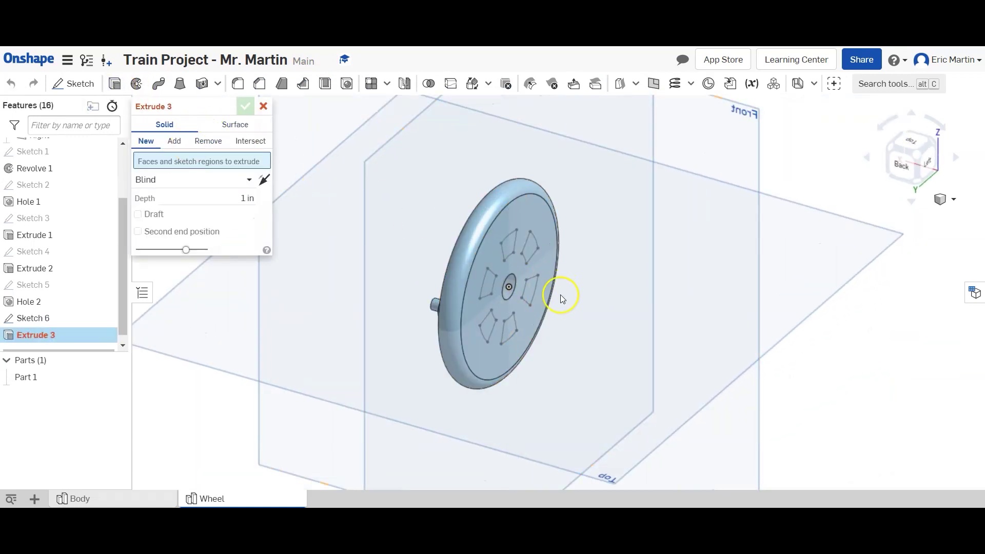
pyautogui.click(489, 284)
pyautogui.click(510, 248)
pyautogui.click(208, 141)
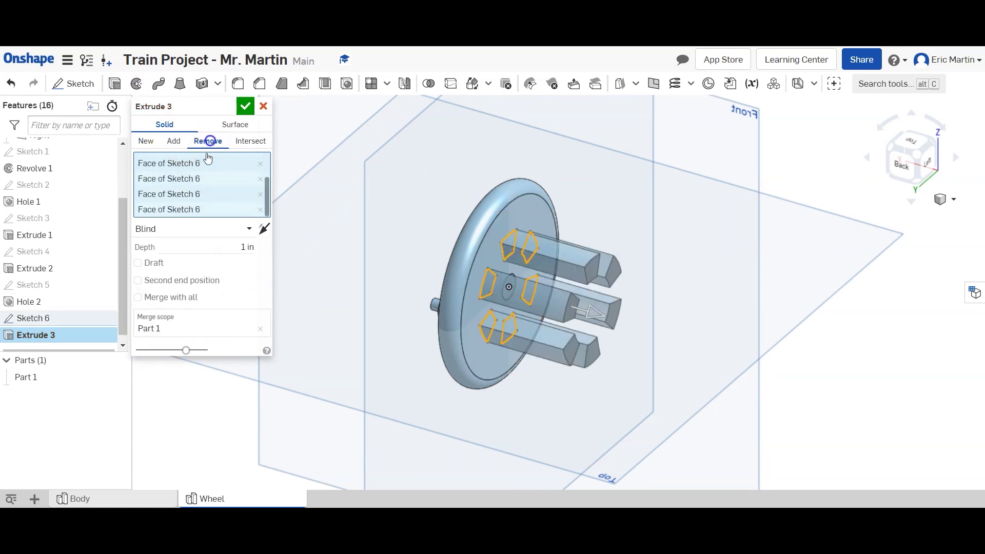
pyautogui.click(183, 228)
pyautogui.click(177, 348)
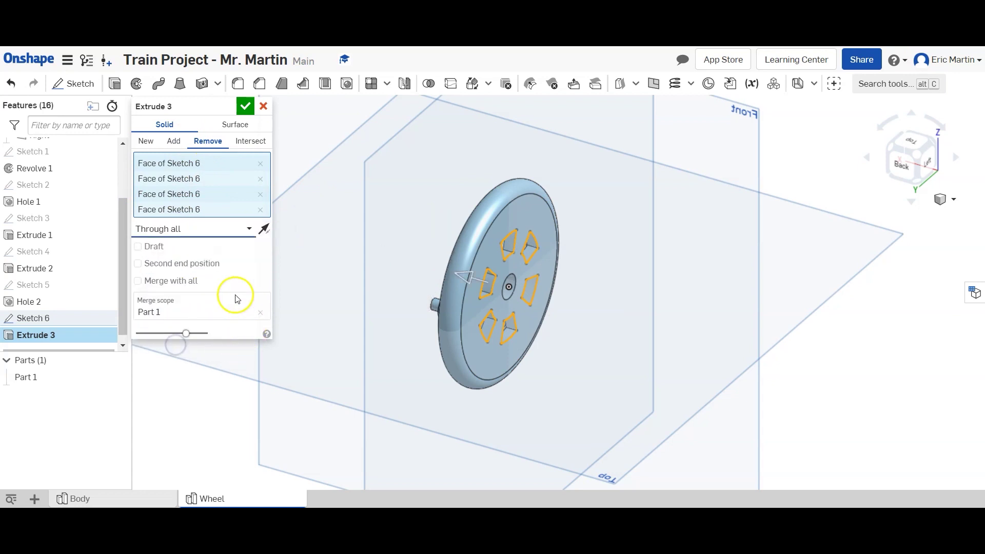
pyautogui.press('Return')
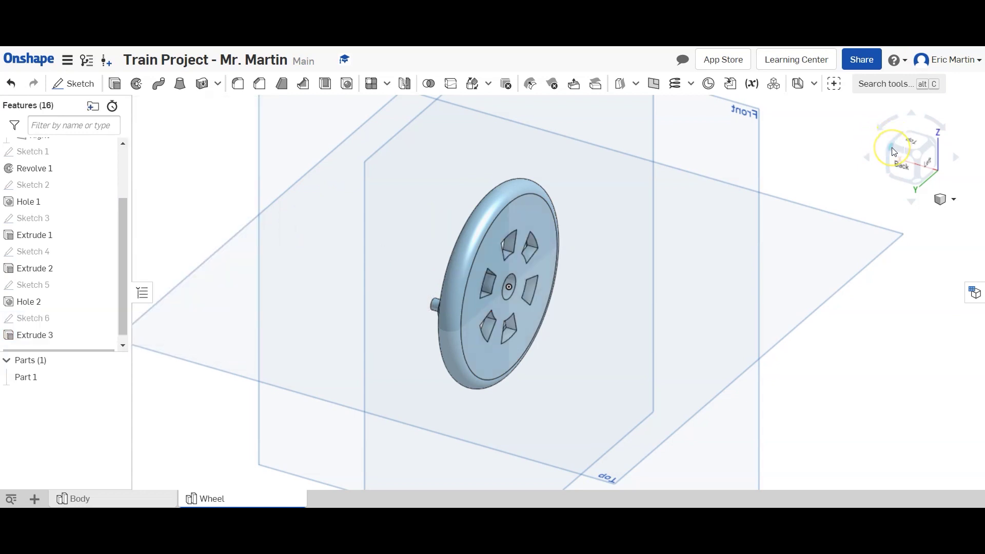
# - Examine the wheel's front side with its window cutouts, hub and off-center pin from several angles
pyautogui.click(892, 149)
pyautogui.scroll(3, 486, 392)
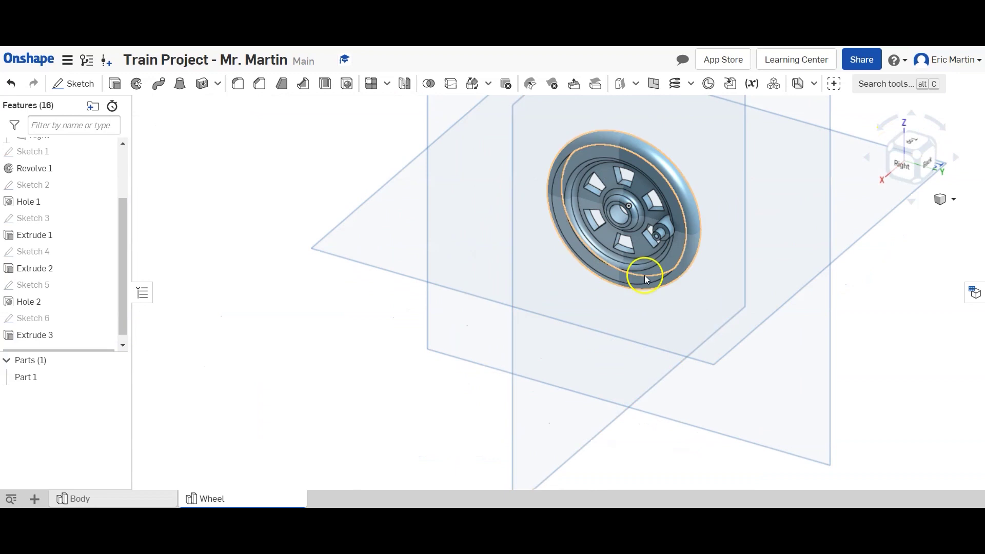
pyautogui.click(890, 149)
pyautogui.scroll(3, 556, 284)
pyautogui.moveTo(555, 285); pyautogui.dragTo(542, 321, button='middle')
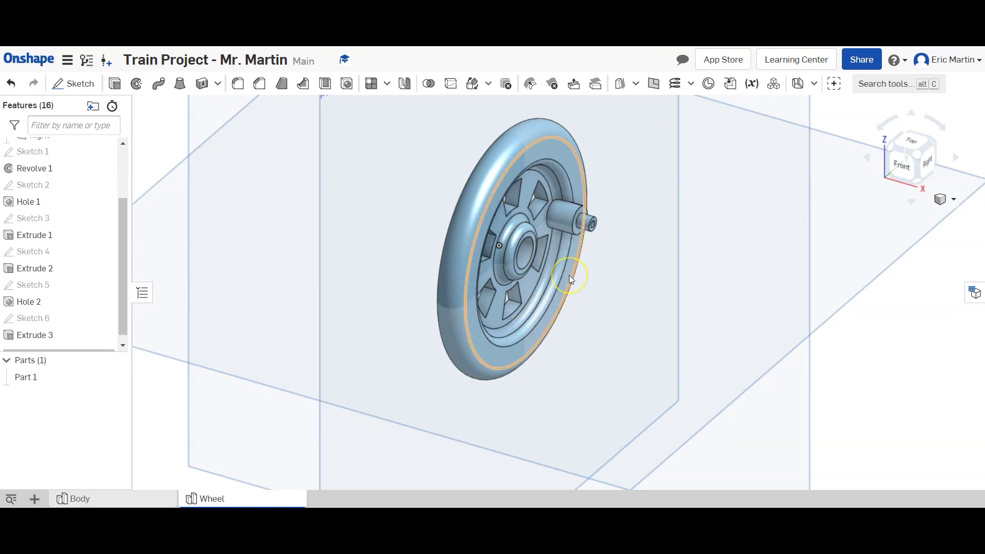
pyautogui.scroll(-2, 576, 279)
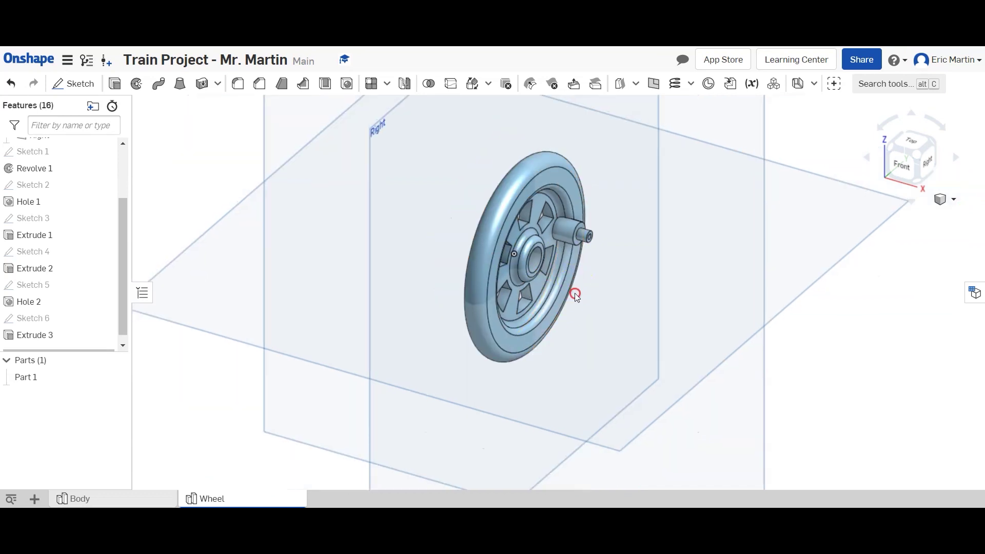
pyautogui.moveTo(575, 289); pyautogui.dragTo(574, 307, button='middle')
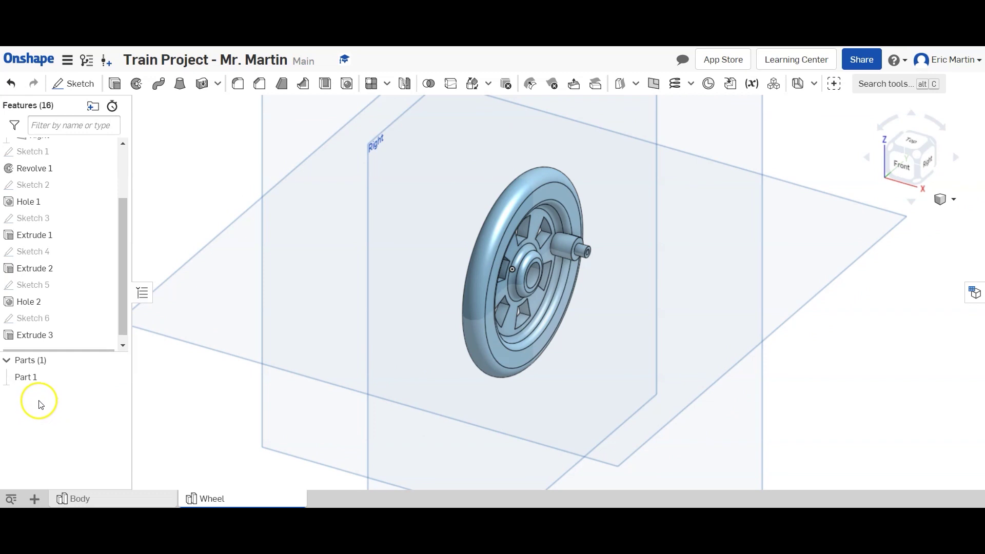
# - Assign a material from the material library to the wheel part
pyautogui.rightClick(41, 379)
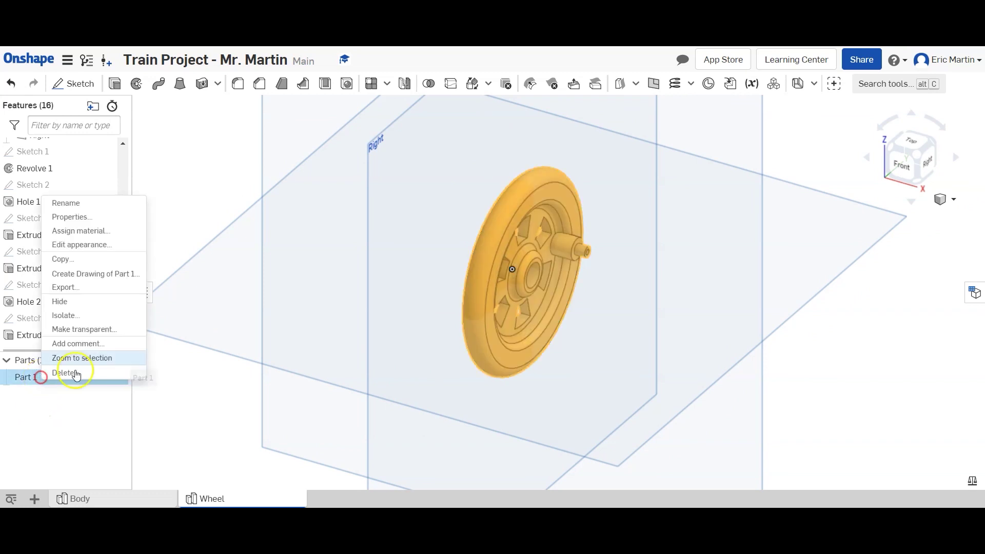
pyautogui.click(87, 238)
pyautogui.click(230, 416)
pyautogui.scroll(-10, 213, 380)
pyautogui.click(210, 379)
pyautogui.click(296, 372)
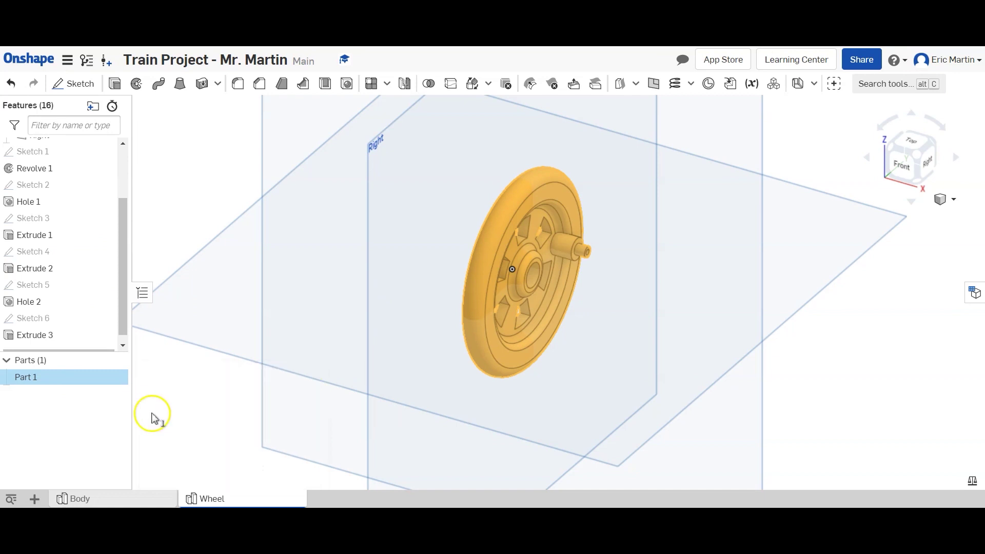
# - Display the mass properties of the wheel part
pyautogui.click(972, 480)
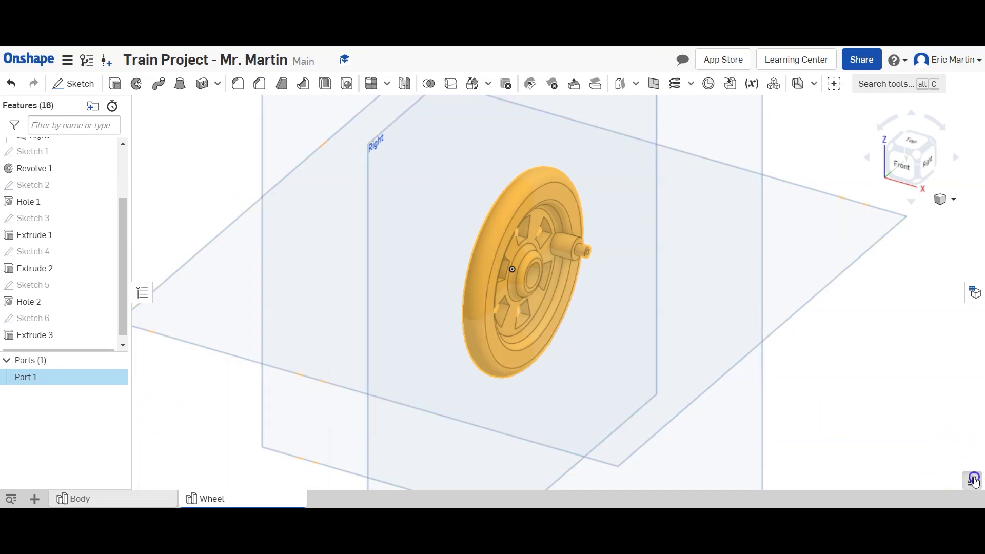
pyautogui.moveTo(644, 346); pyautogui.dragTo(666, 393, button='middle')
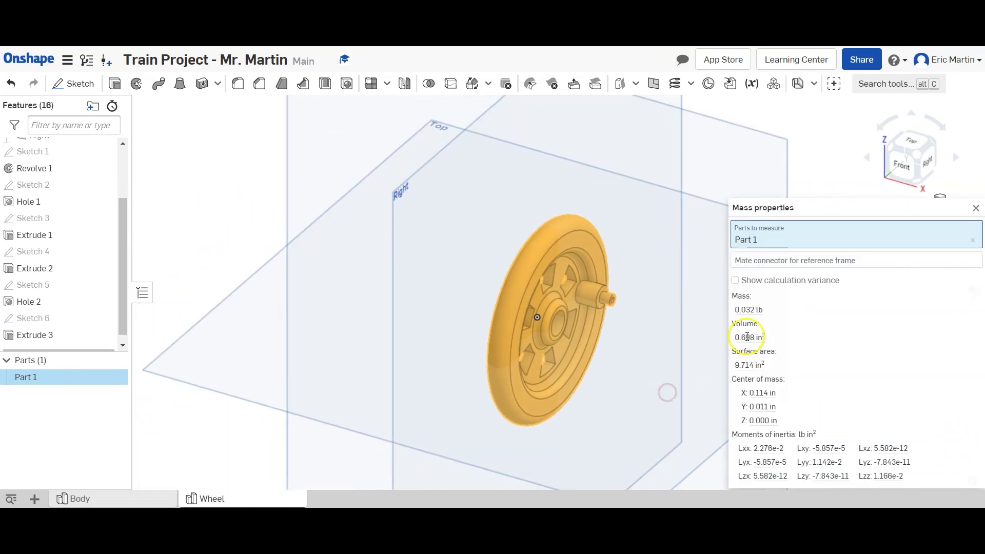